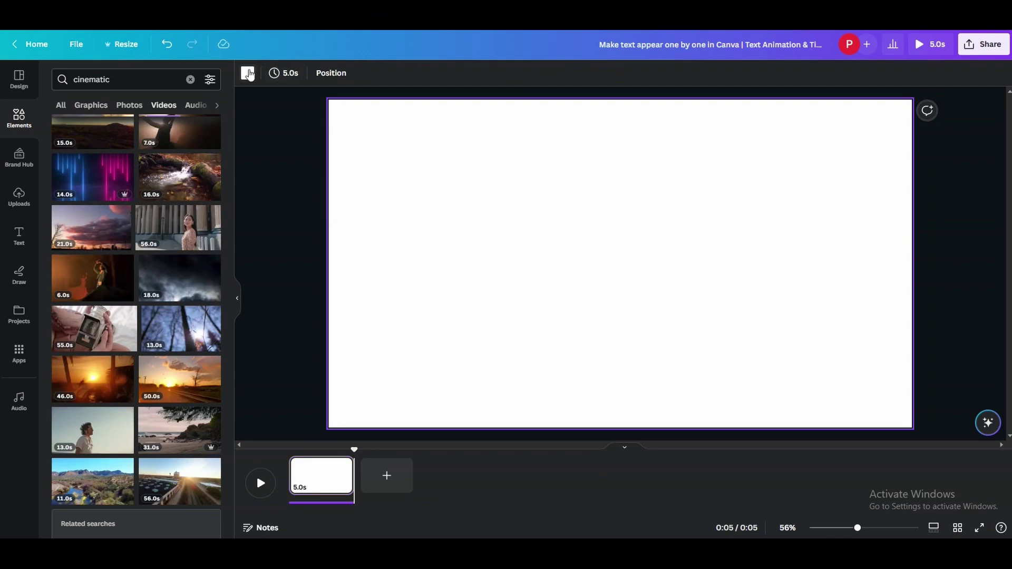
Fill the blank page background with the default yellow-to-orange gradient
left_click(248, 73)
left_click(173, 427)
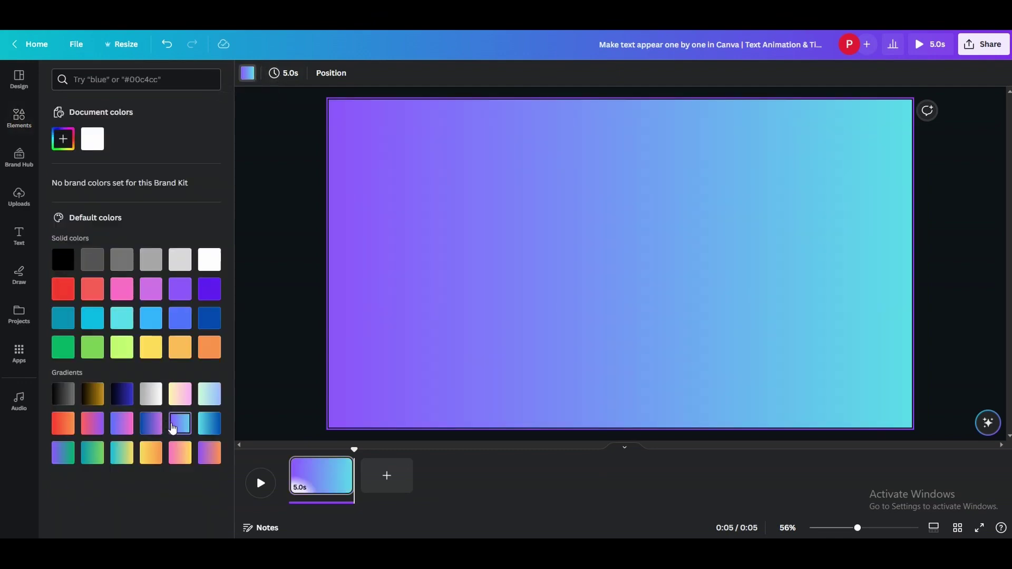
left_click(158, 452)
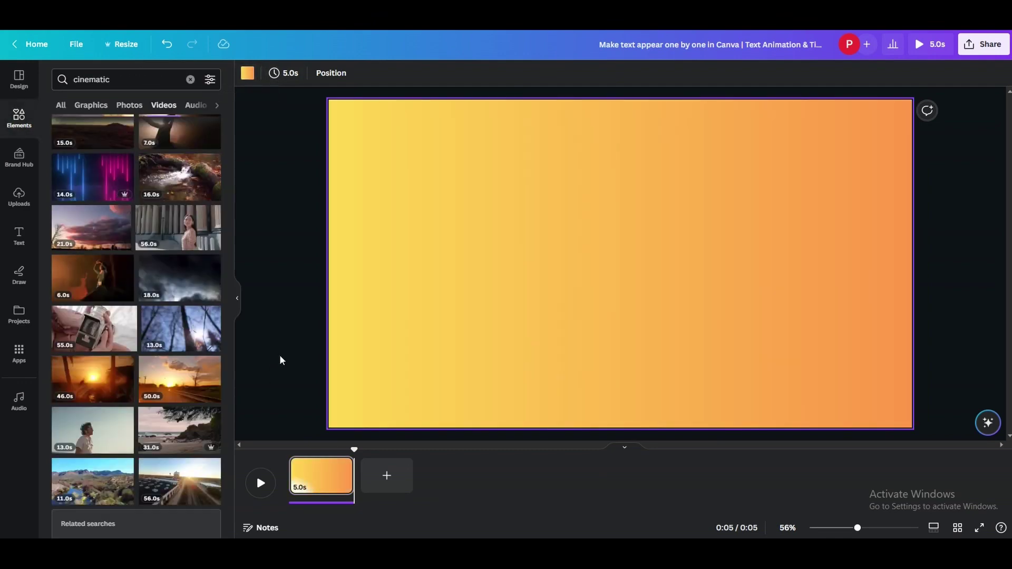
Add a heading text box in the upper part of the page and set its font size to 70
left_click(19, 235)
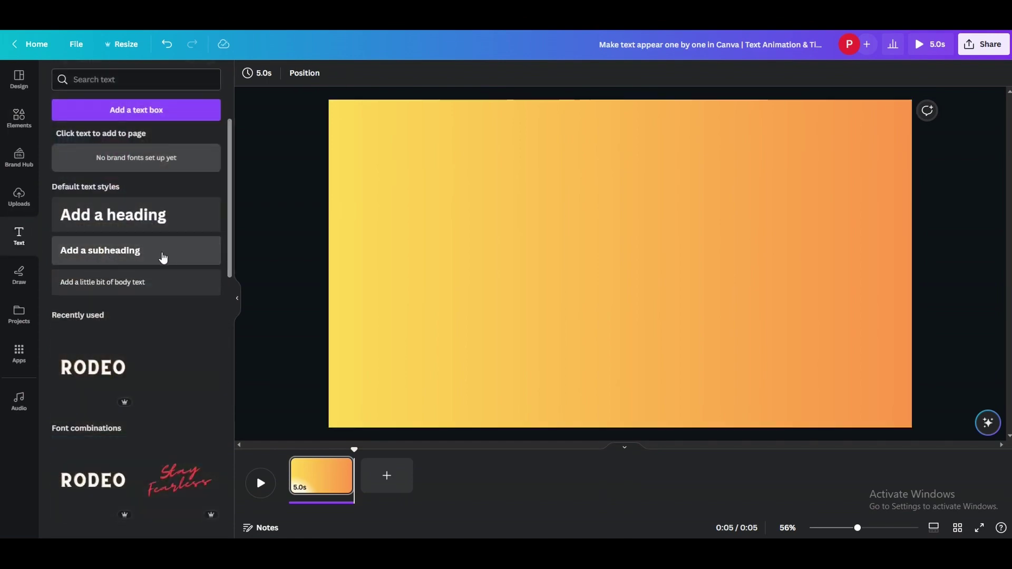
left_click(127, 215)
left_click_drag(539, 239, 493, 168)
left_click(364, 74)
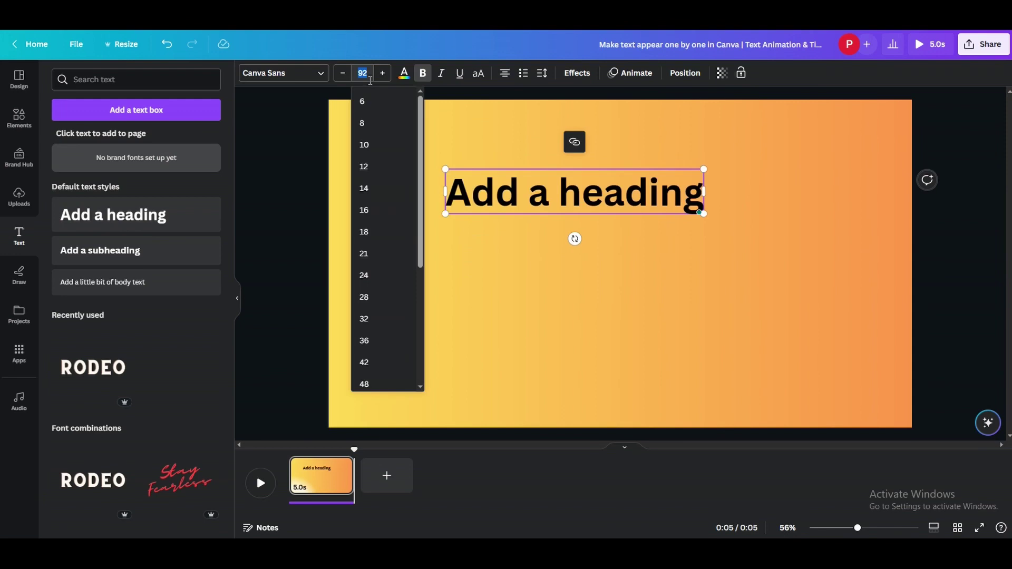
key("Return")
Replace the heading with "When you add all your text in a single txt element", "like this" and "timing control is poor." on separate lines
triple_click(542, 186)
type("When you ad")
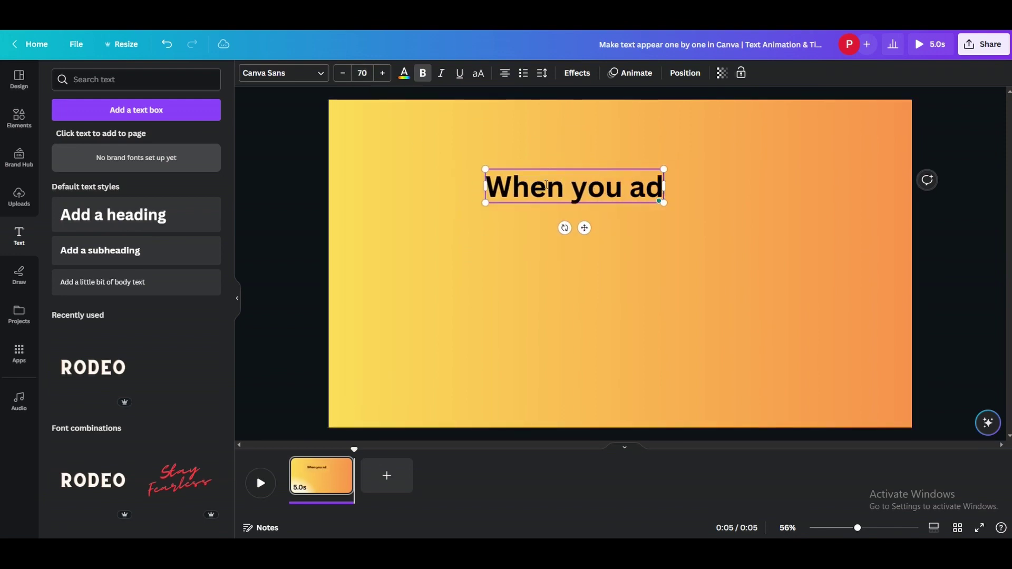
type("d all your text in a single")
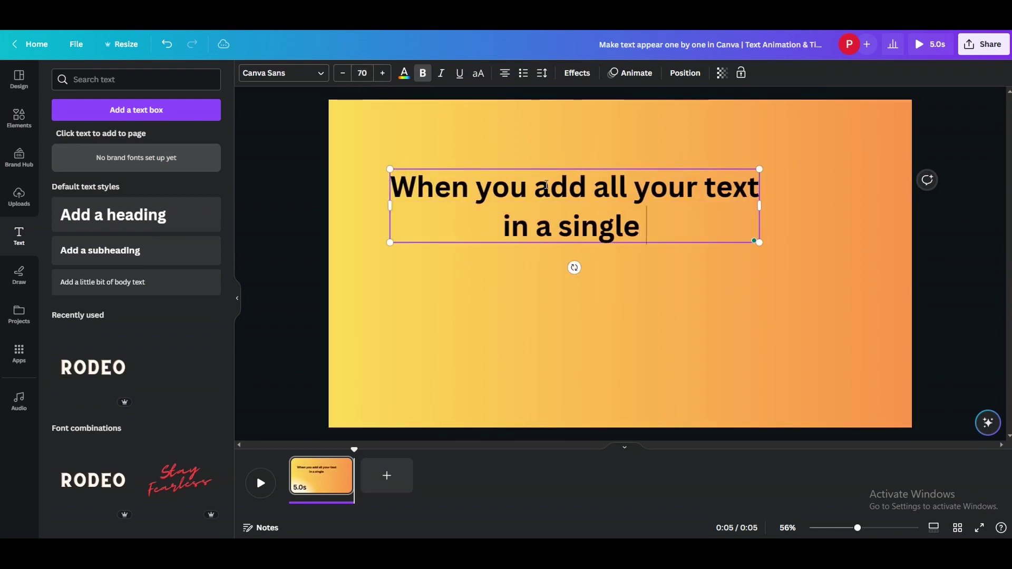
type(" txt element")
key("Return")
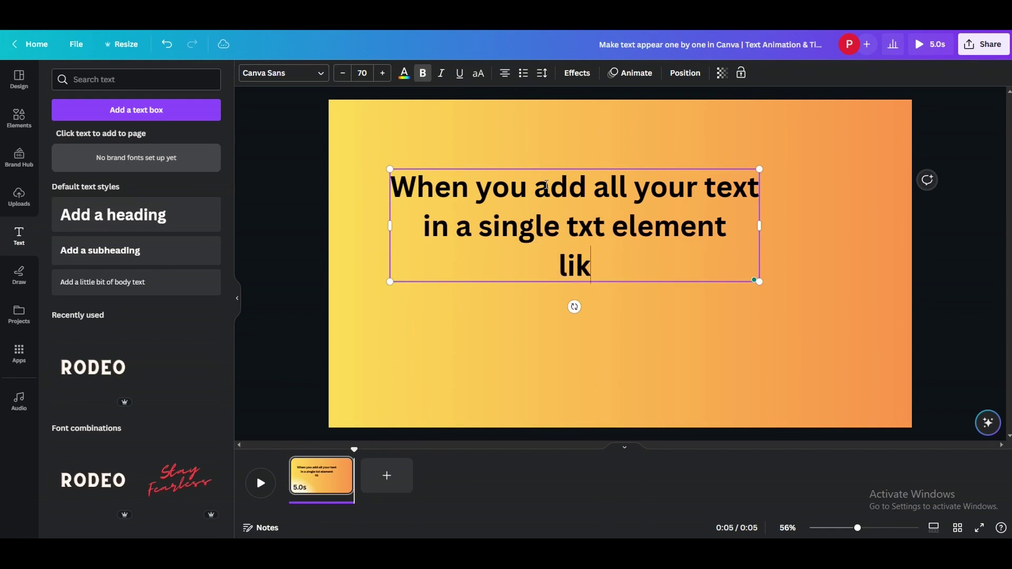
type("like this")
key("Return")
type("timing cont")
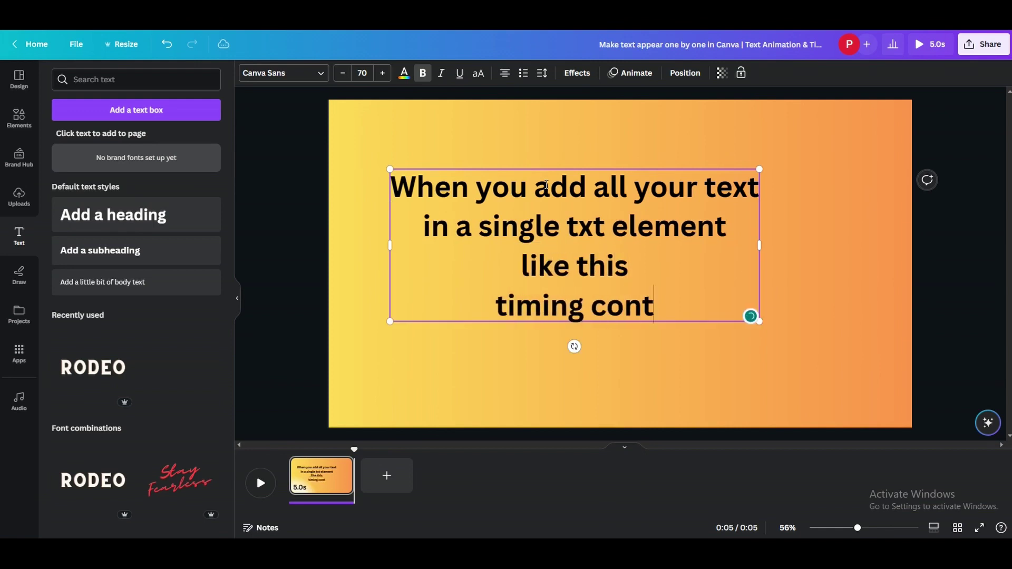
type("rol is poor.")
Scale the text box up to font size 84.1 and centre it horizontally on the page
left_click_drag(623, 206, 668, 225)
left_click_drag(806, 341, 879, 371)
left_click_drag(735, 314, 698, 298)
Apply the Pop animation to the text box on both enter and exit, and preview it from the start
left_click(630, 73)
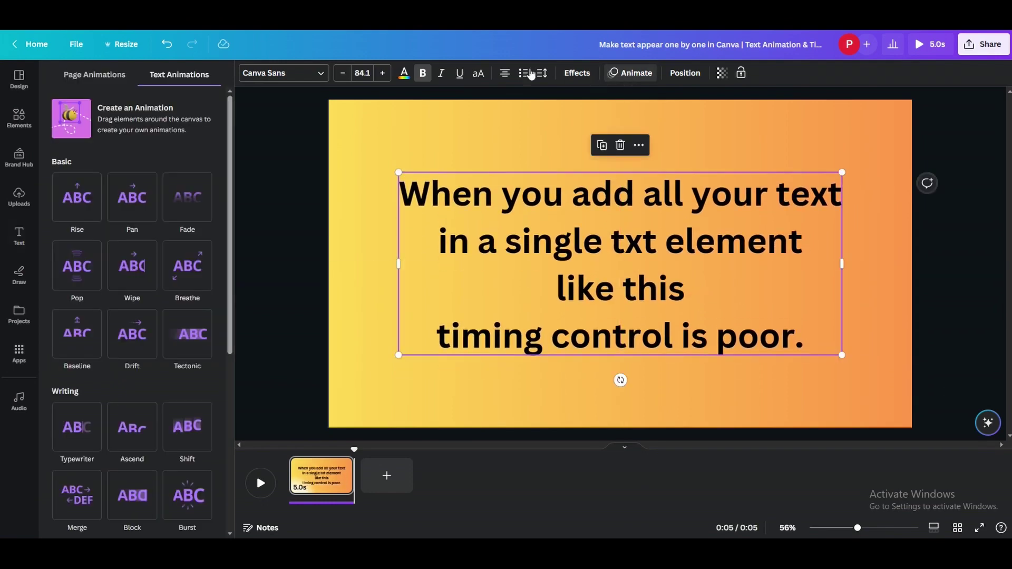
left_click(80, 267)
left_click(69, 356)
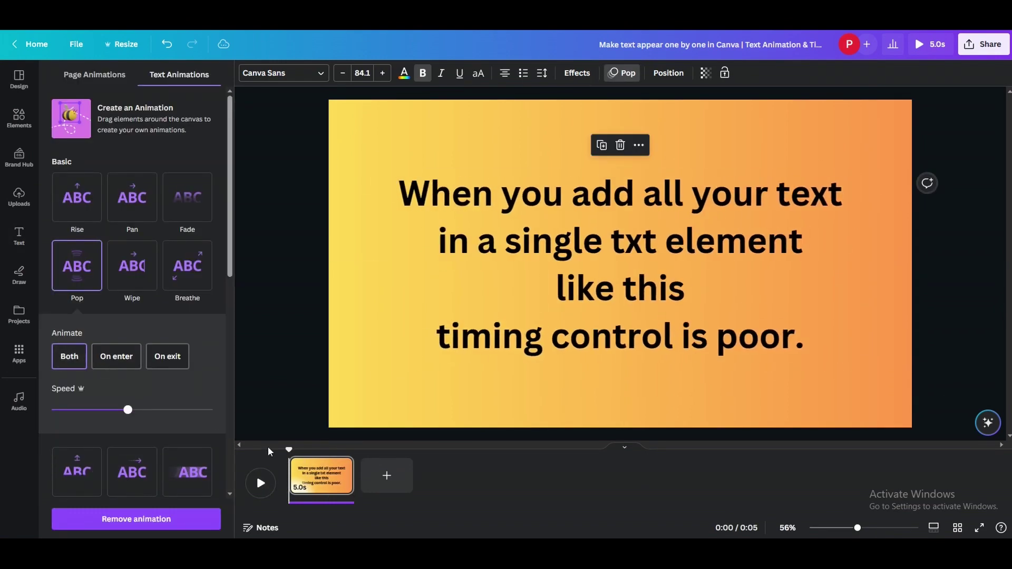
left_click(261, 483)
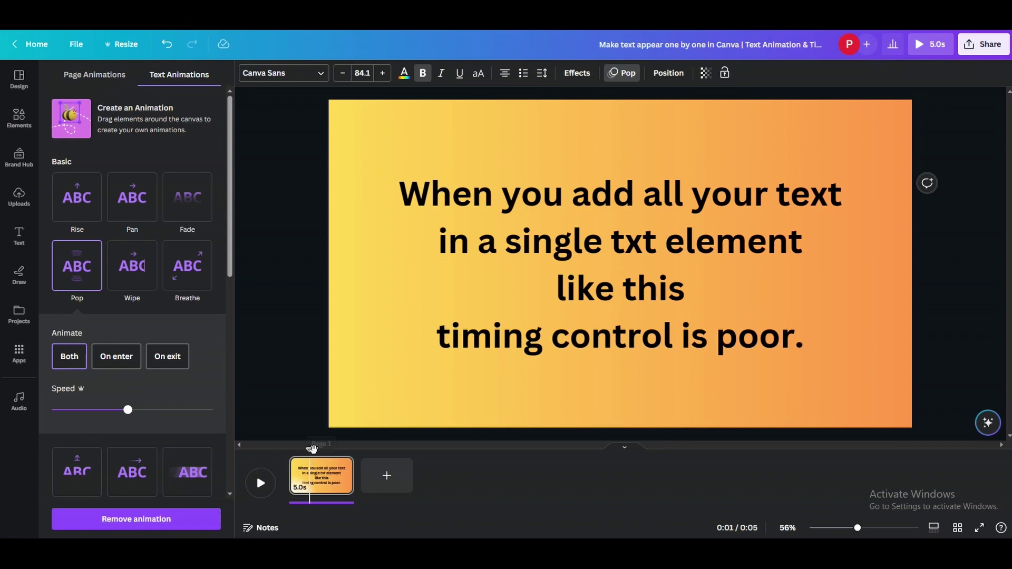
left_click_drag(313, 449, 286, 450)
left_click(268, 486)
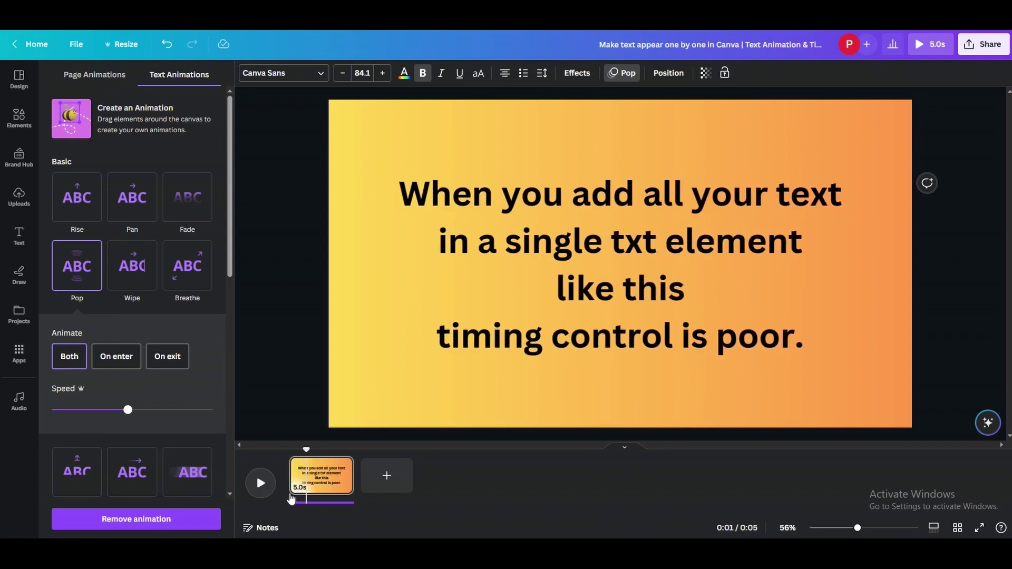
Replace all the text in the box with the single line "Lets separate each txt line"
triple_click(597, 291)
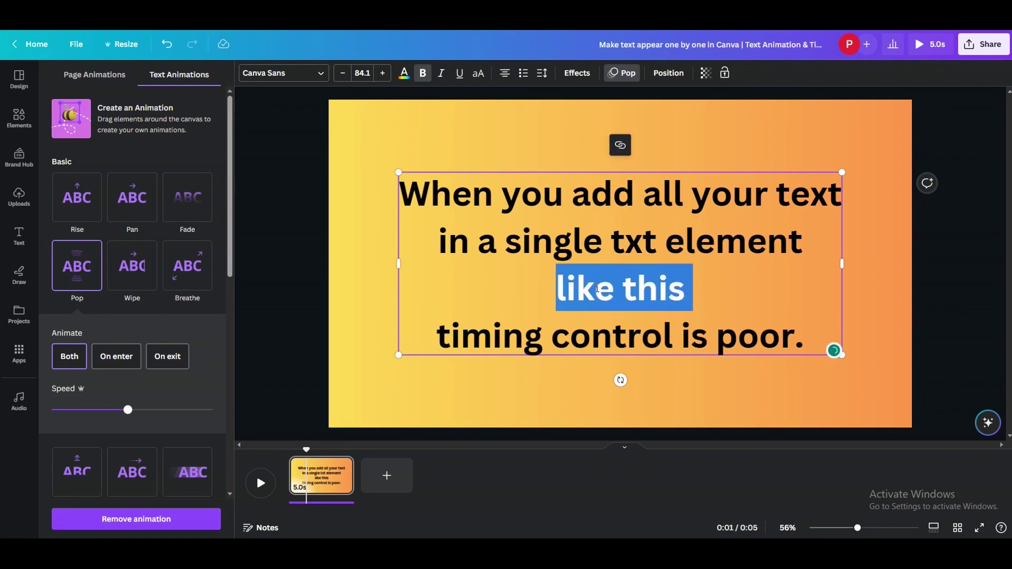
key("ctrl+a")
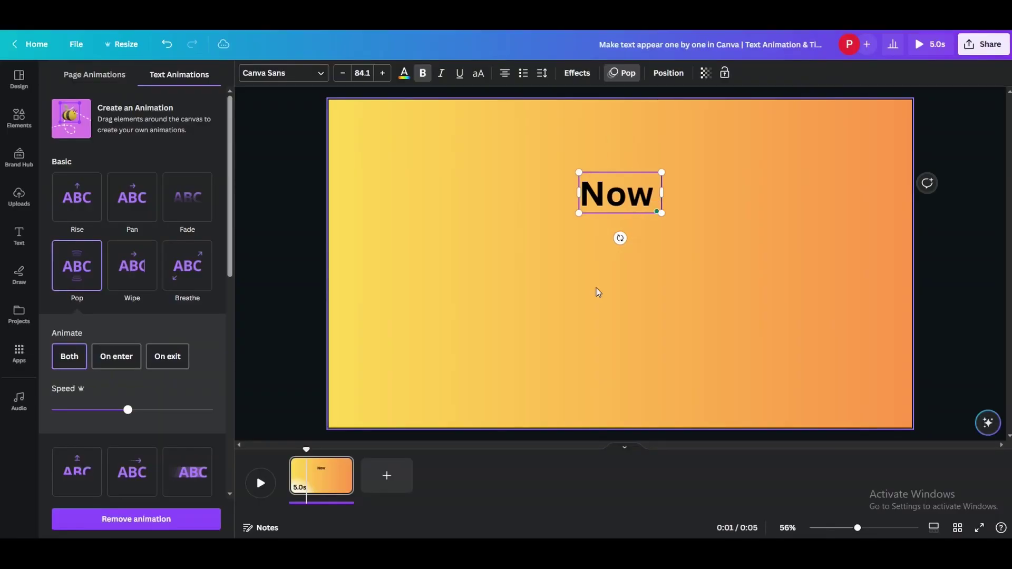
type("Lets separate")
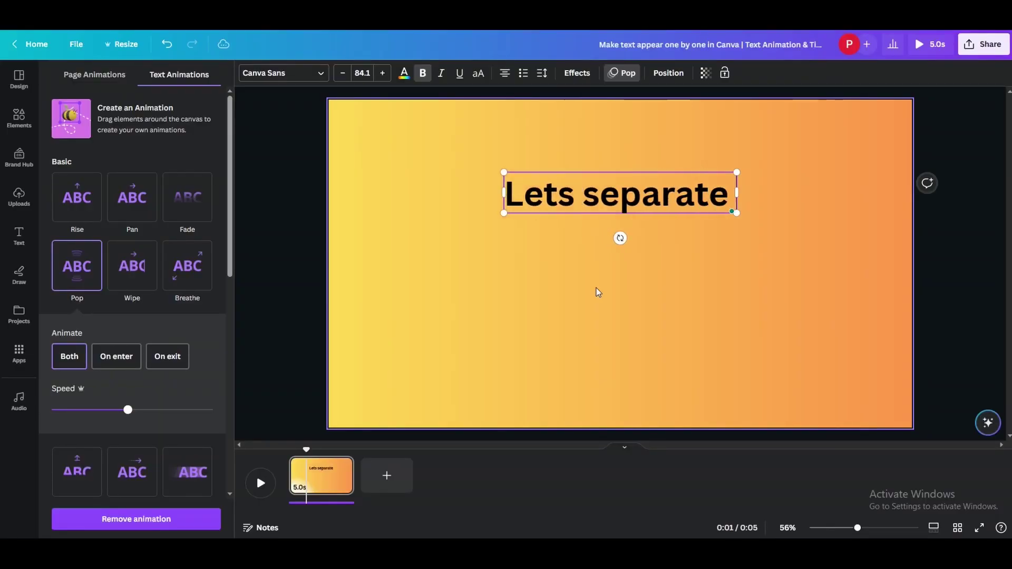
type(" each txt line")
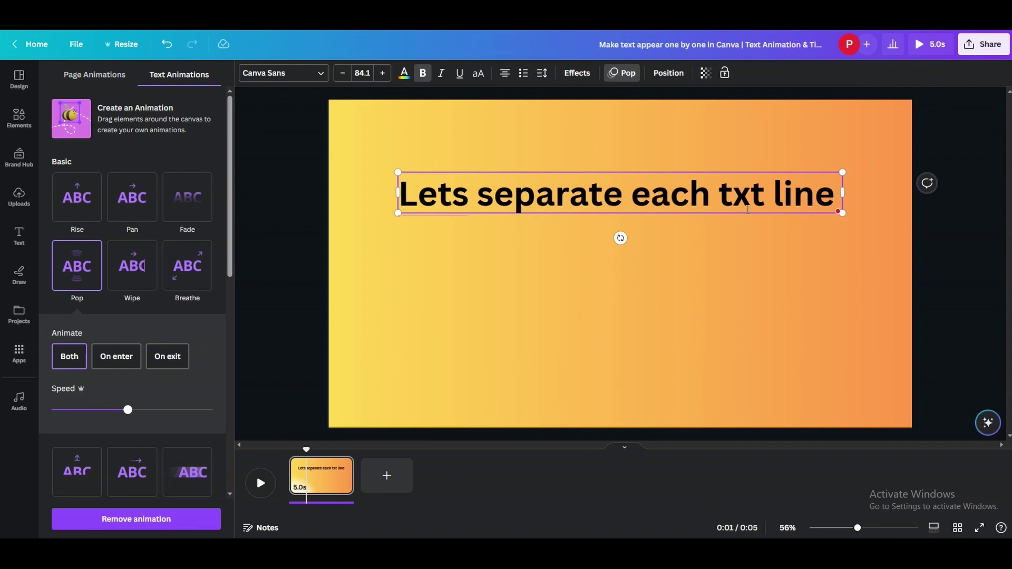
left_click(597, 288)
Duplicate the text line, place the copy directly below, and nudge the original slightly upward
left_click(746, 195)
key("ctrl+d")
left_click_drag(740, 198, 733, 258)
left_click_drag(720, 196, 719, 184)
left_click_drag(715, 252, 688, 254)
Change the second line's text to "Just like this am doing now"
double_click(710, 232)
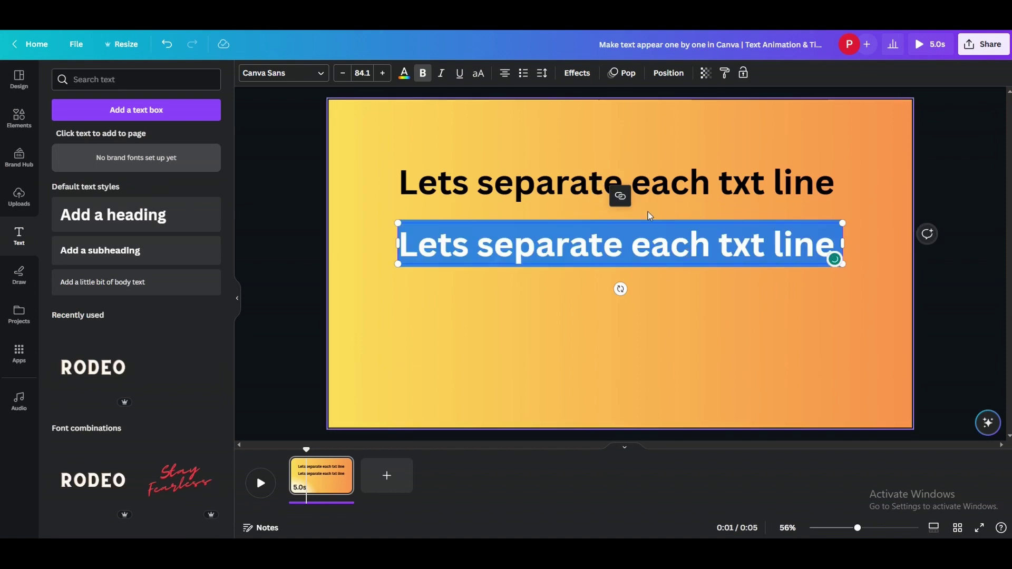
type("Just li")
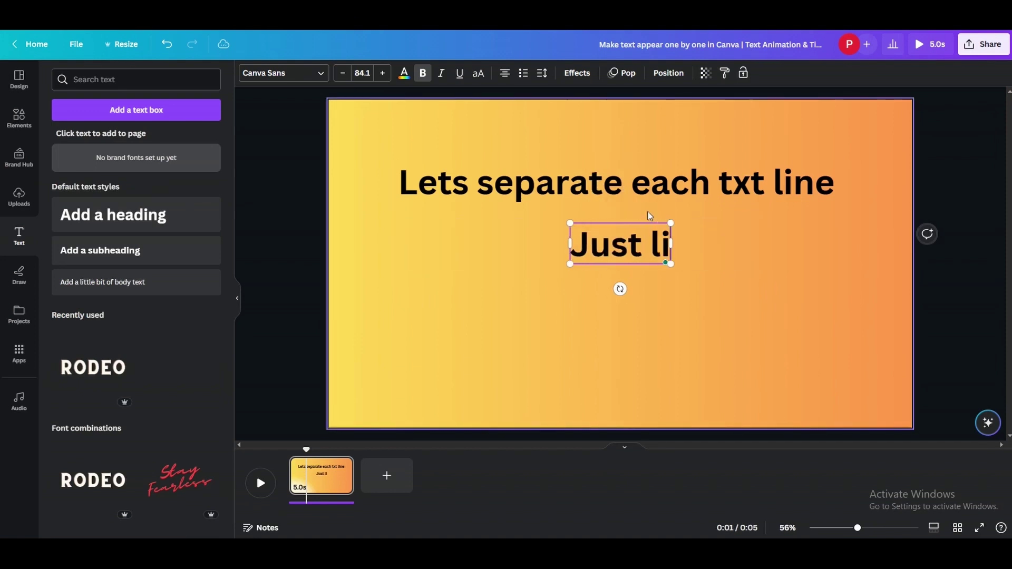
type("ke this am doing now")
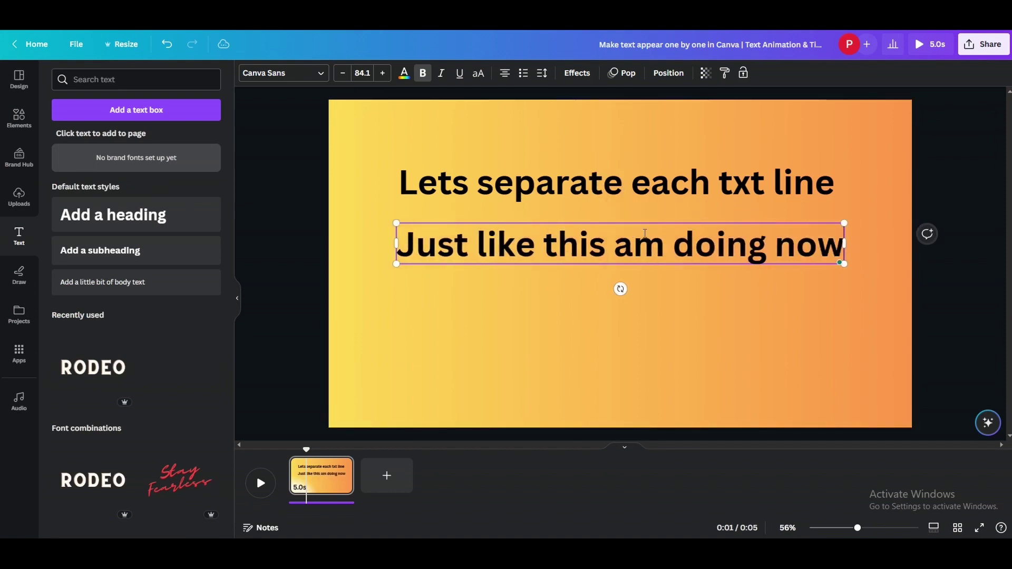
key("Escape")
Duplicate the second line to make a third below it reading "And this how it will look now..."
key("ctrl+d")
double_click(684, 303)
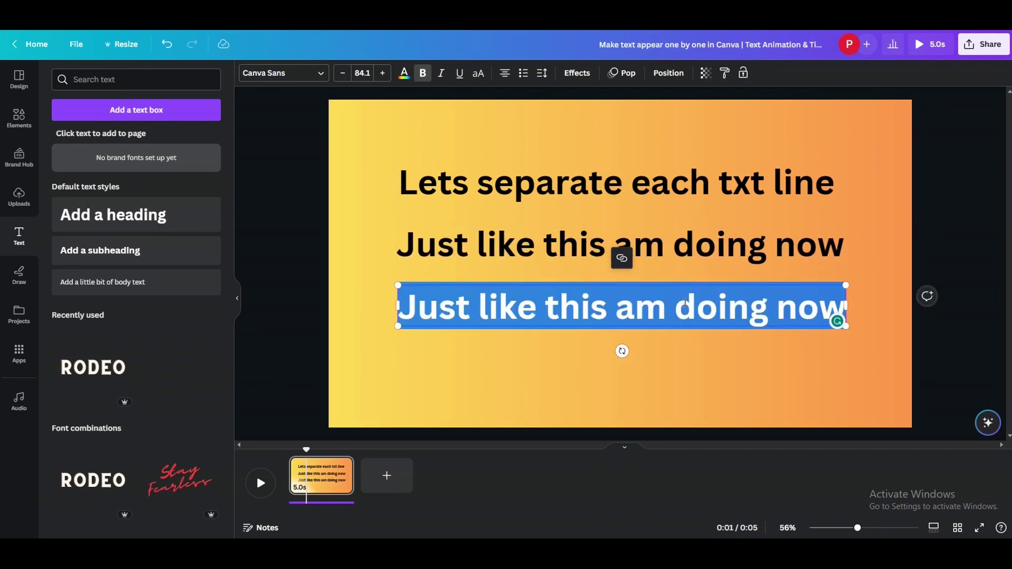
type("And thos is")
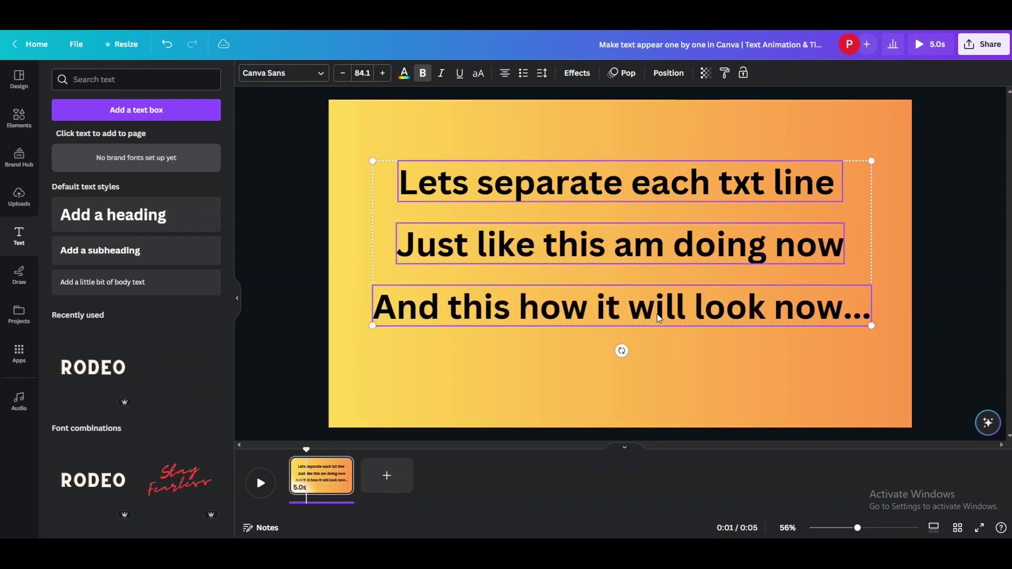
Apply the Pop animation on enter and exit to all three text lines and play the page
left_click(622, 73)
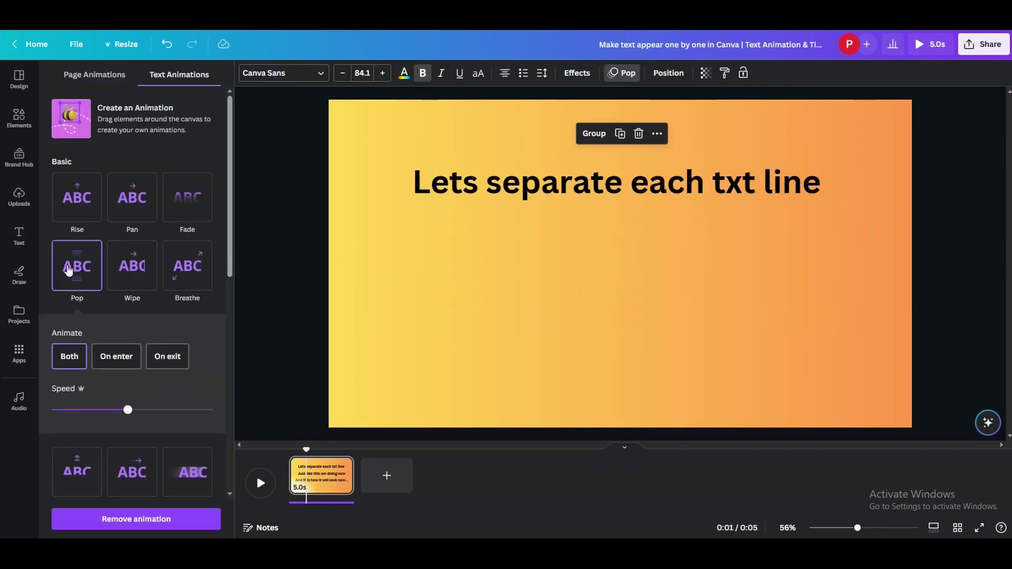
left_click(263, 482)
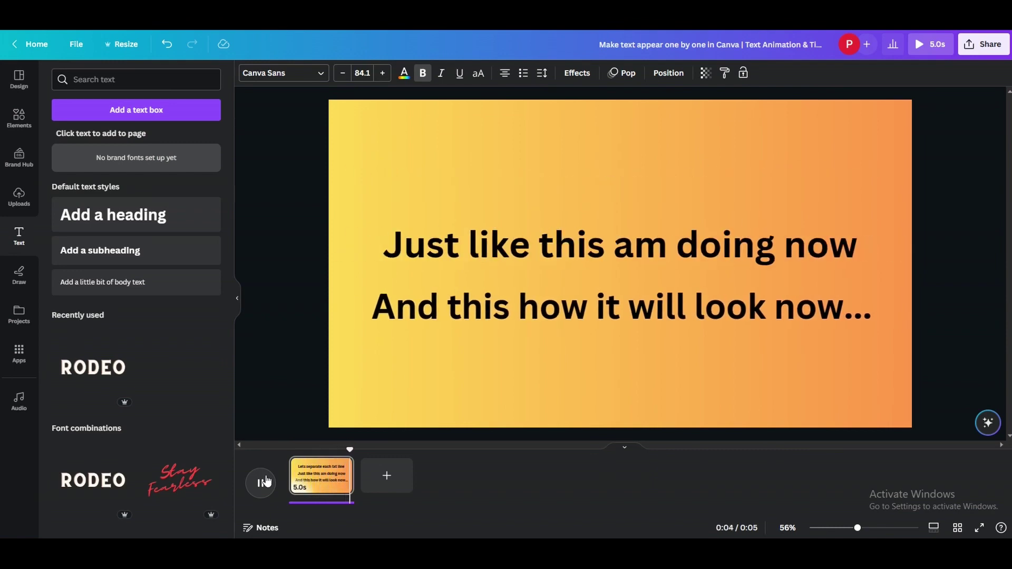
left_click(272, 483)
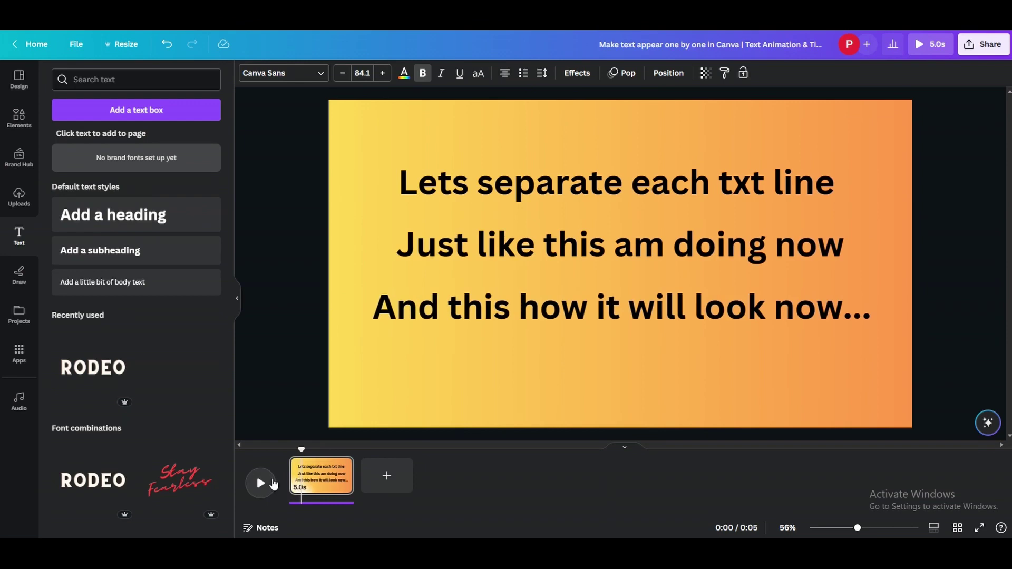
Reduce the Pop animation speed of all three lines to near the minimum and preview the page
left_click(577, 302)
left_click(571, 197, "shift")
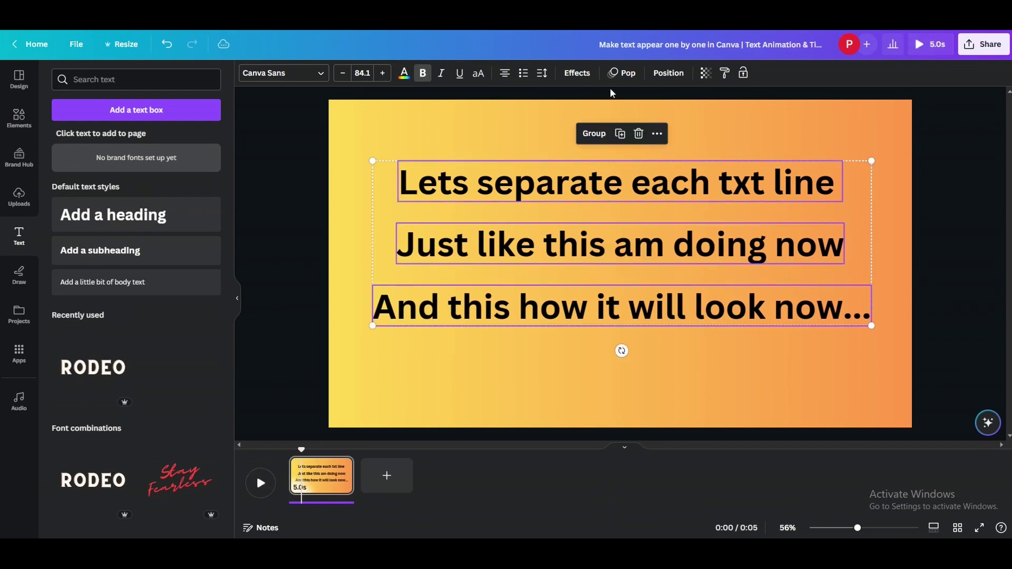
left_click(622, 73)
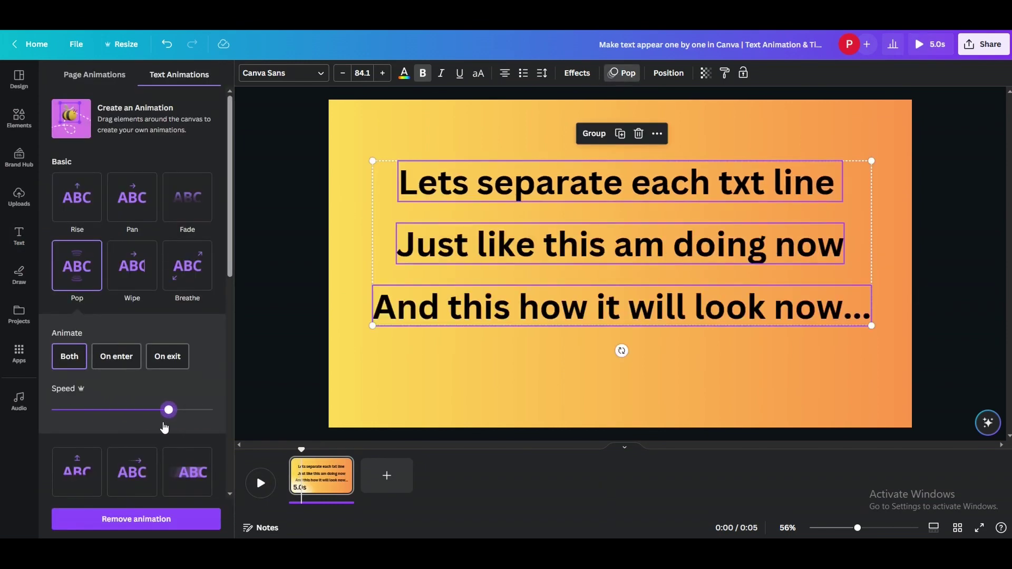
left_click_drag(165, 427, 63, 427)
left_click(308, 322)
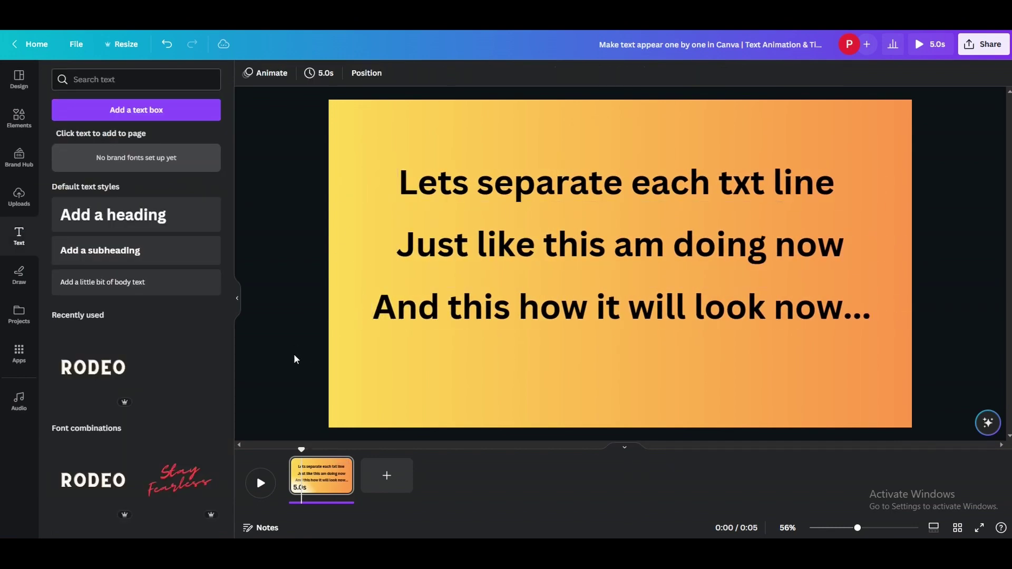
left_click(258, 482)
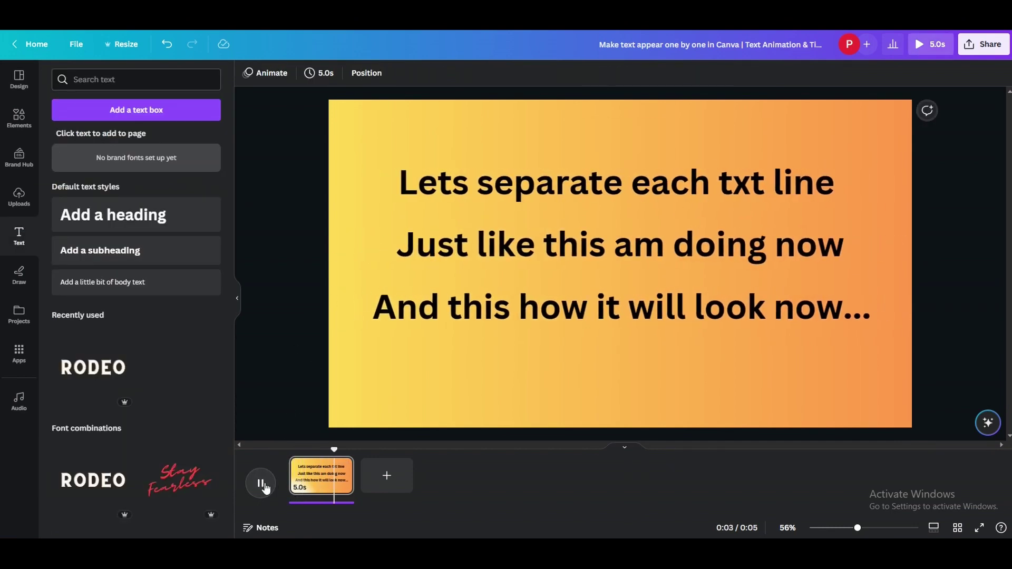
left_click(261, 484)
Raise the Pop animation speed of all three lines to the maximum and preview the page
left_click(400, 306)
left_click(405, 253, "shift")
left_click(417, 185, "shift")
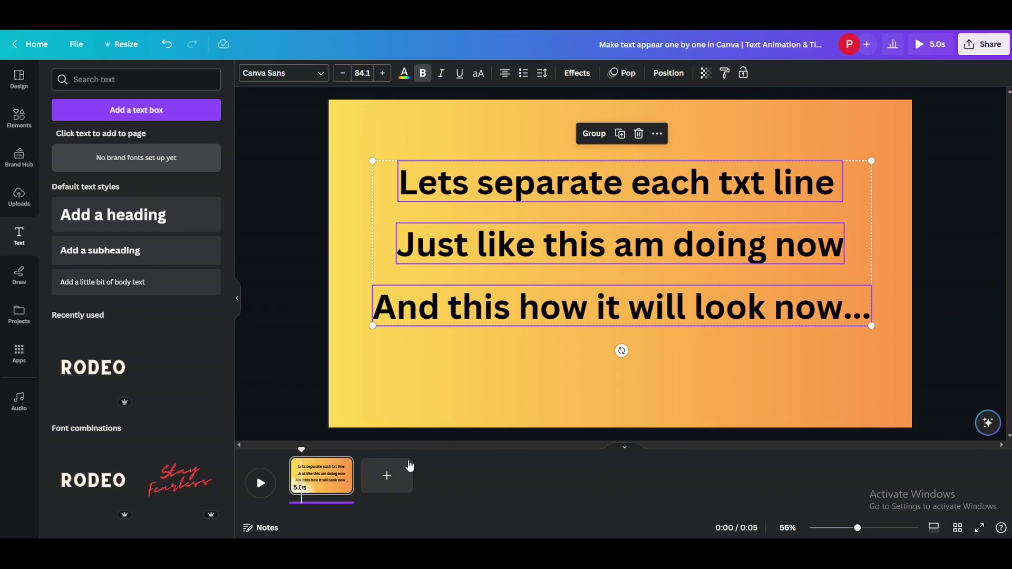
left_click(619, 78)
left_click_drag(67, 415, 212, 412)
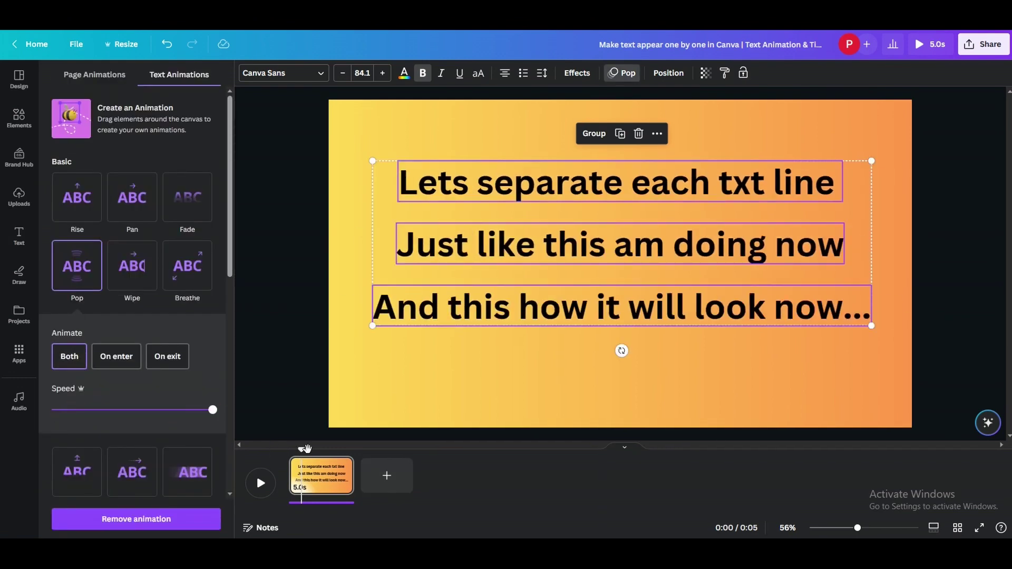
left_click(258, 482)
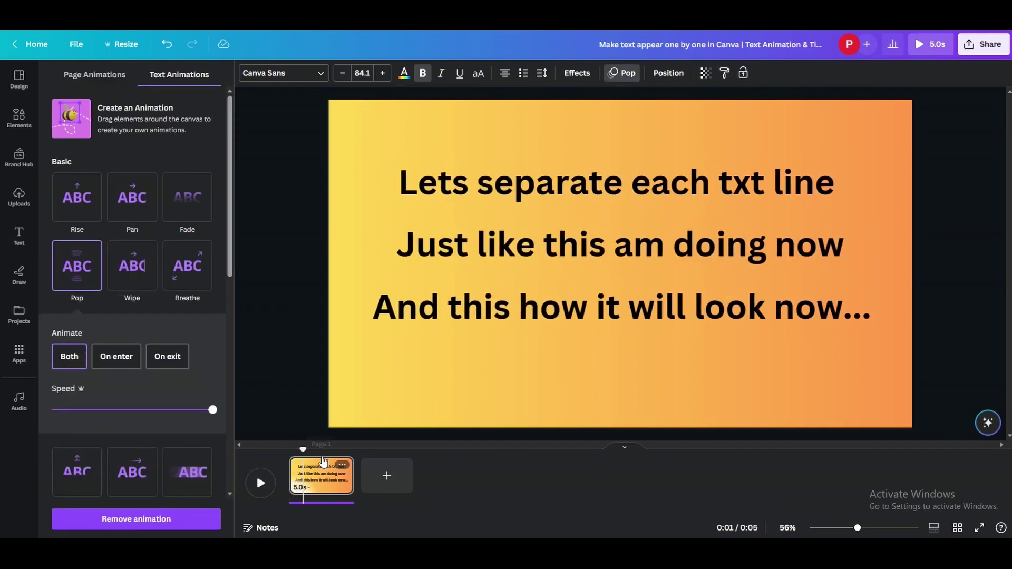
Return the three lines' Pop animation speed to near the minimum and play the page again
left_click(508, 247)
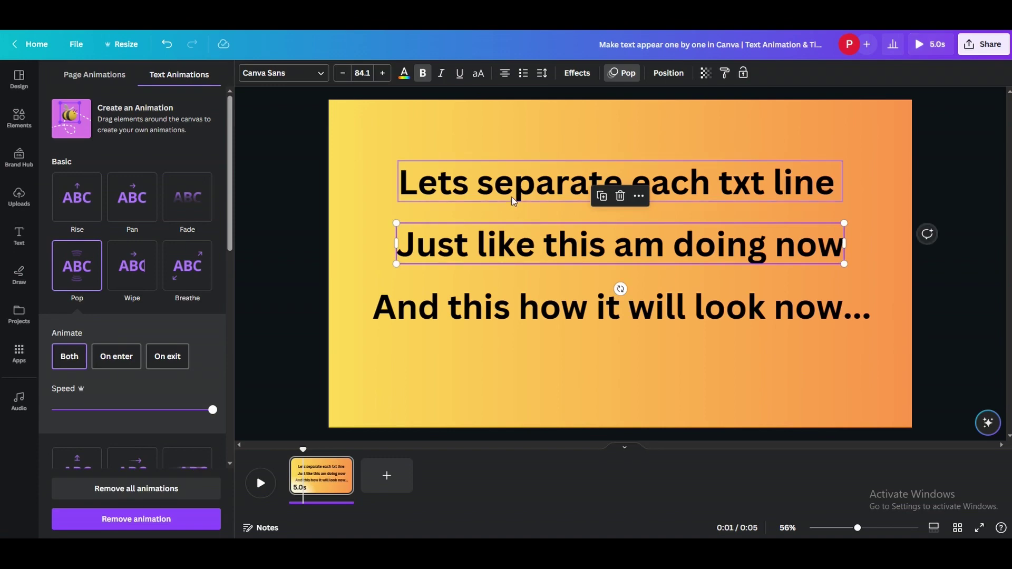
left_click(513, 200)
left_click(494, 257, "shift")
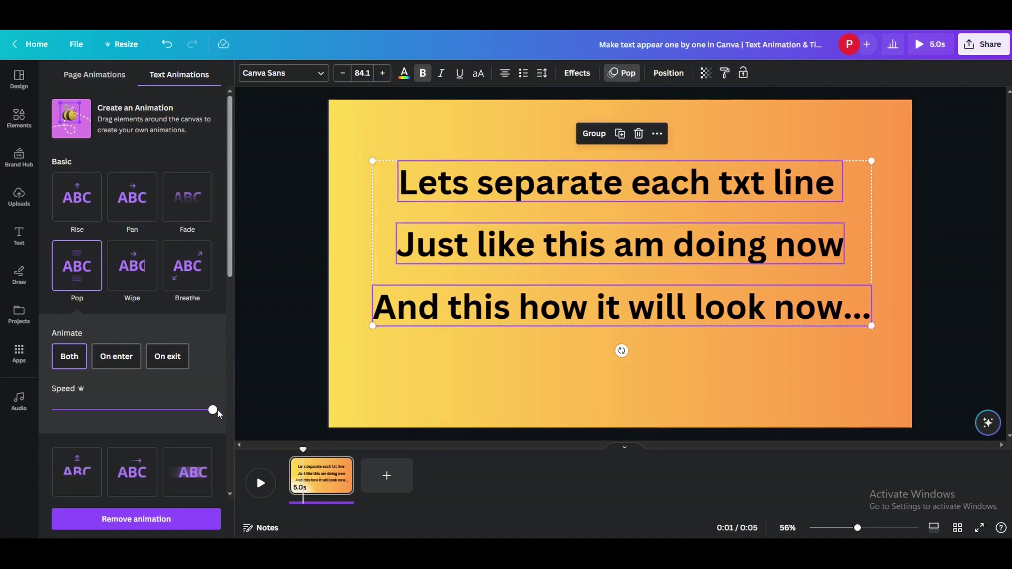
left_click_drag(67, 416, 63, 411)
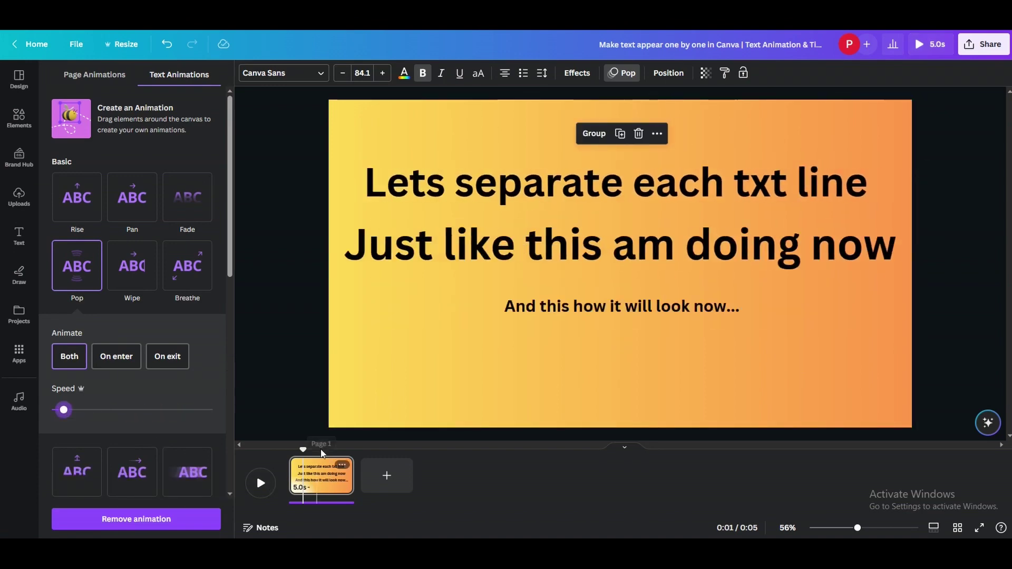
left_click(260, 482)
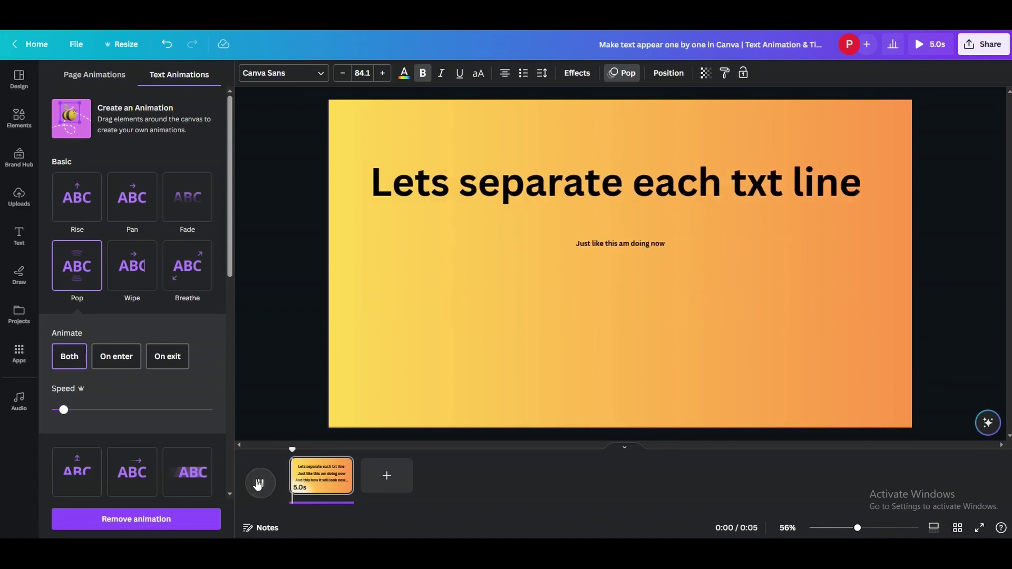
Stop the playback, shorten the page's duration to 3.0 seconds and return the playhead to the start
left_click(259, 482)
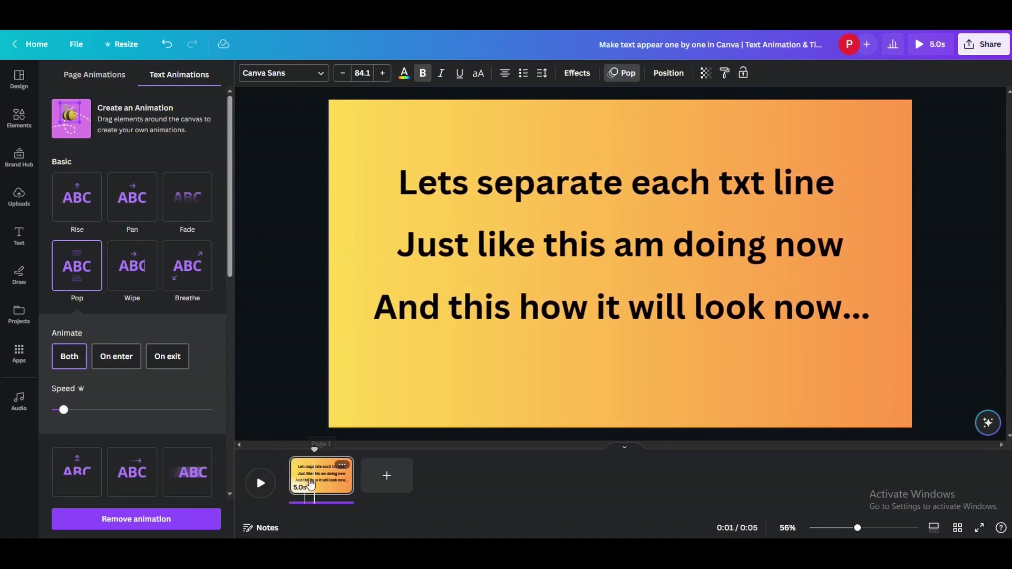
left_click_drag(343, 480, 323, 484)
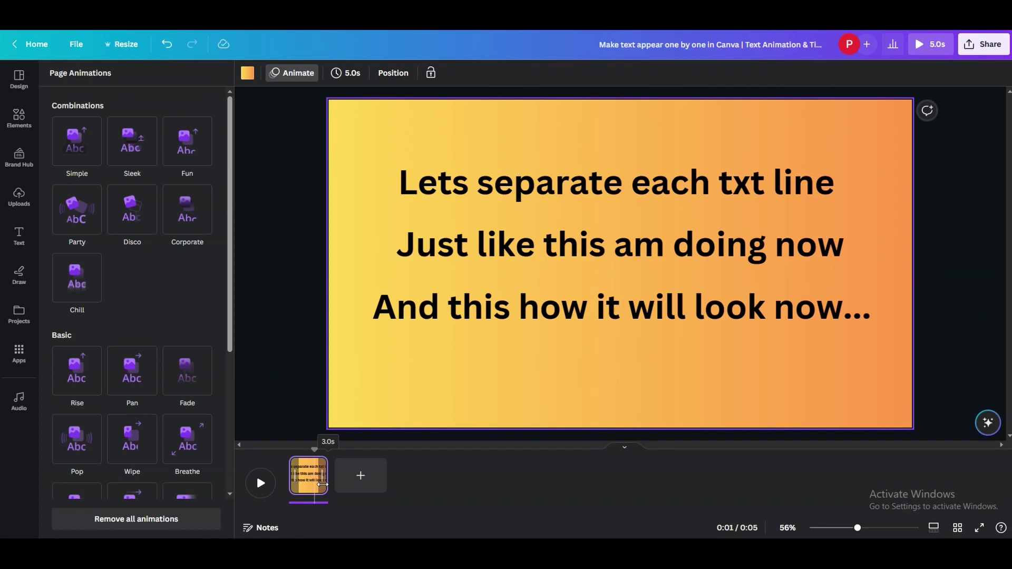
left_click_drag(326, 449, 290, 447)
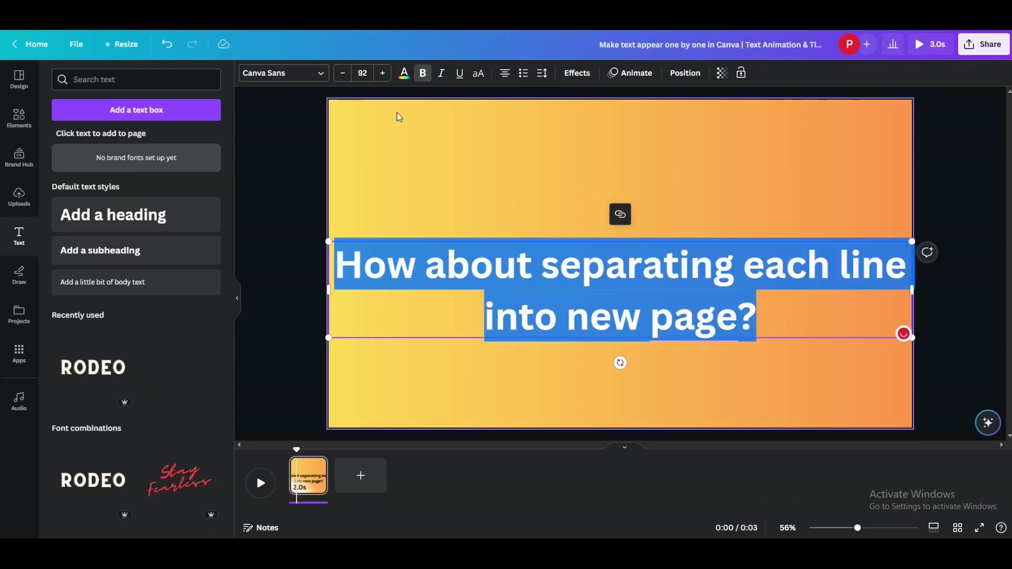
Set the line "How about separating each line into new page?" to font size 60 and move it near the page's upper edge
left_click(362, 73)
type("60")
key("Return")
mouse_move(455, 285)
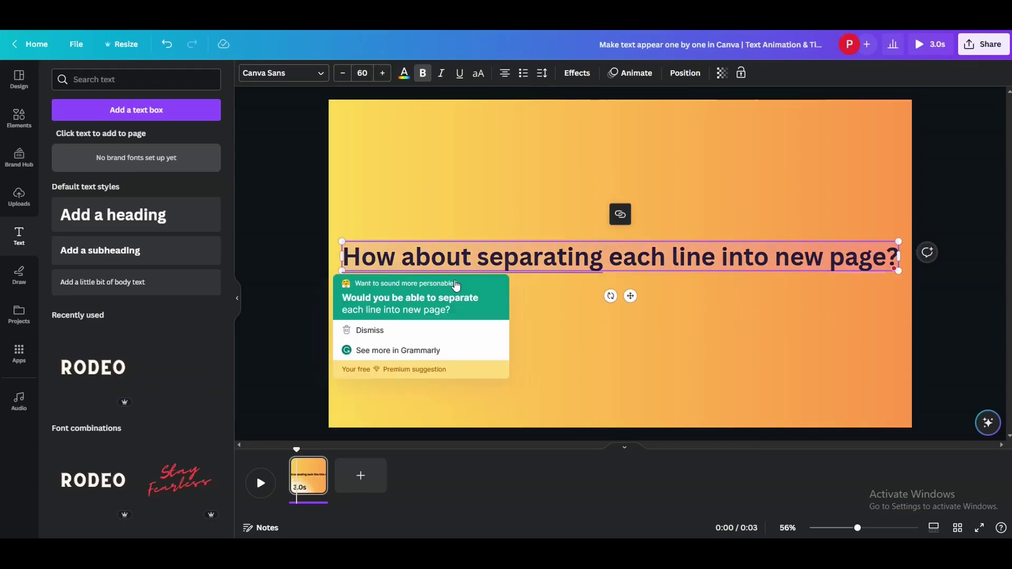
left_click(633, 343)
left_click_drag(812, 258, 812, 149)
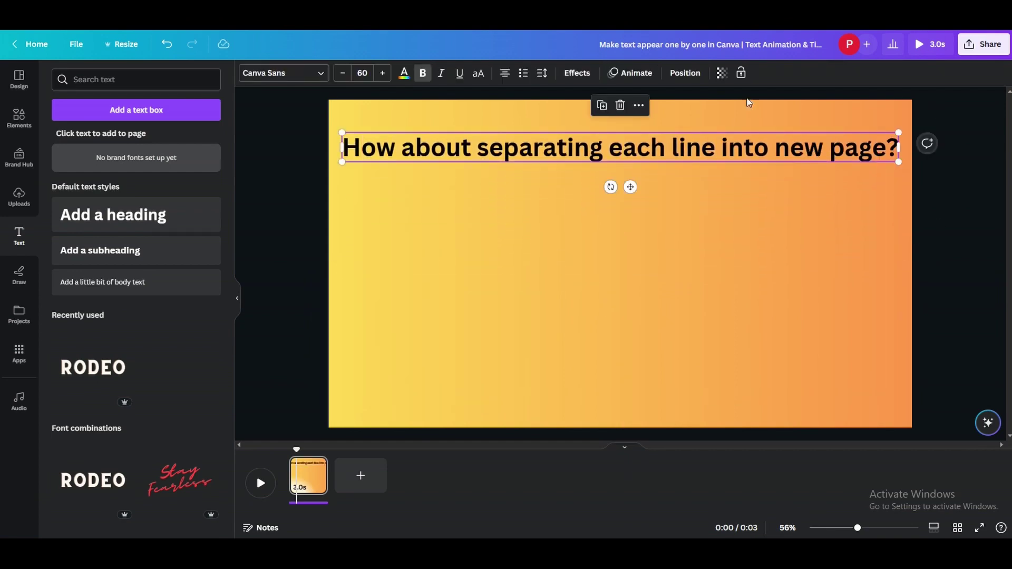
Apply the Stomp text animation to the line, playing only on enter
left_click(630, 73)
scroll(97, 316, "down", 6)
left_click(90, 488)
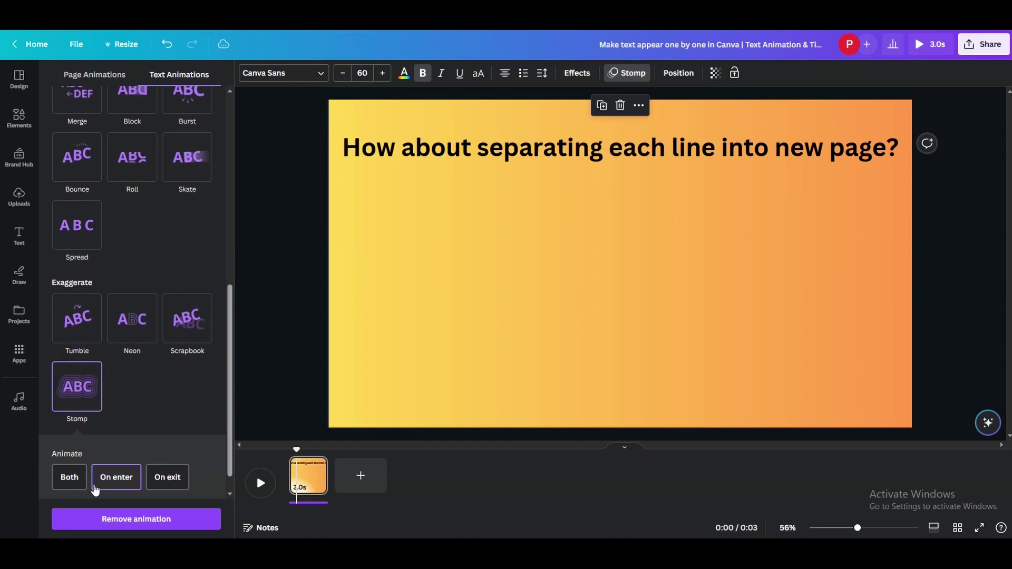
left_click(85, 479)
left_click(109, 478)
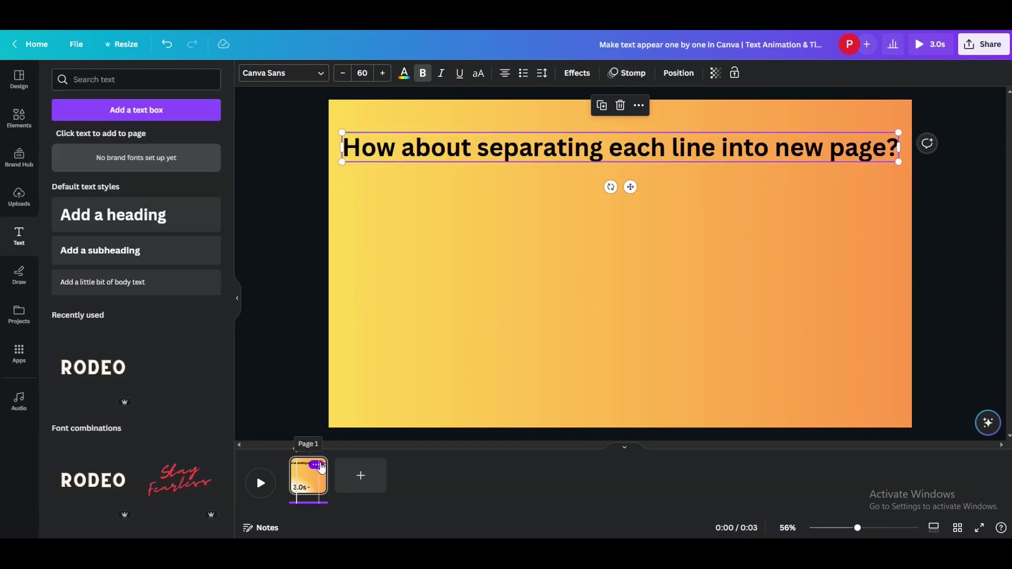
Duplicate the page and add a copied line beneath the first one reading "Am 2nd line going in 2nd page."
left_click(320, 466)
left_click(395, 299)
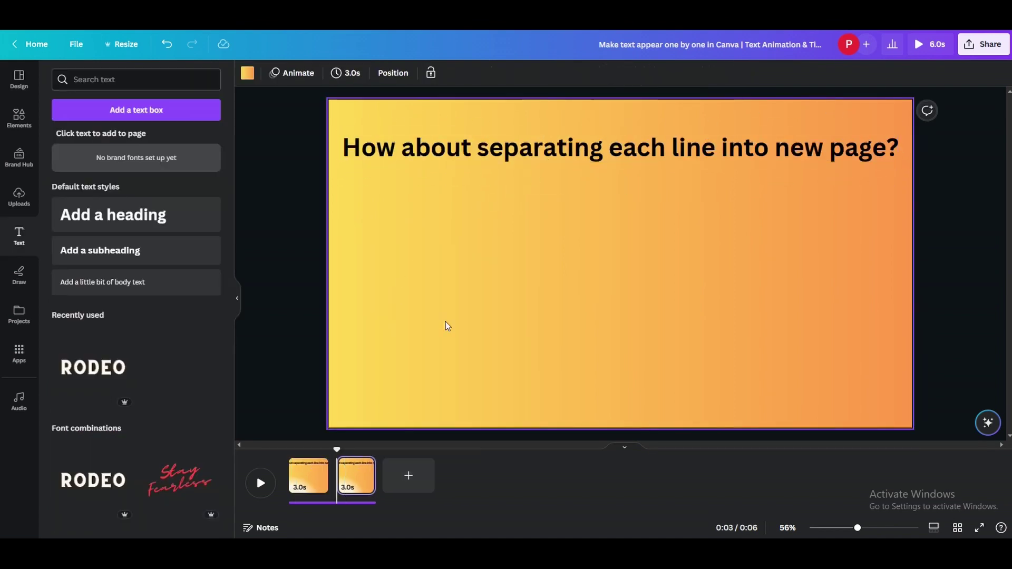
left_click(451, 145)
left_click(599, 103)
left_click_drag(591, 153, 588, 204)
double_click(588, 200)
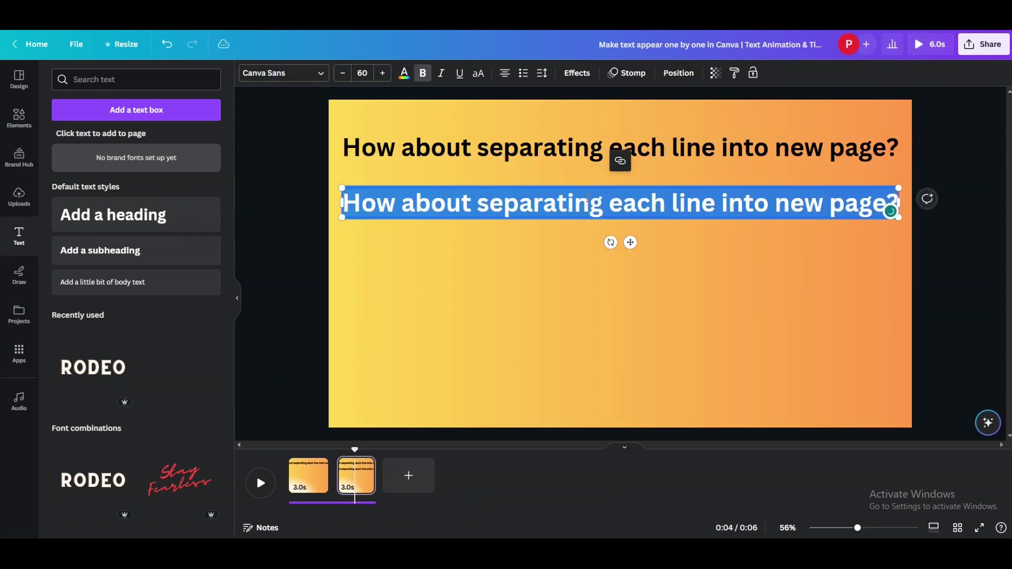
type("Am 2nd line going")
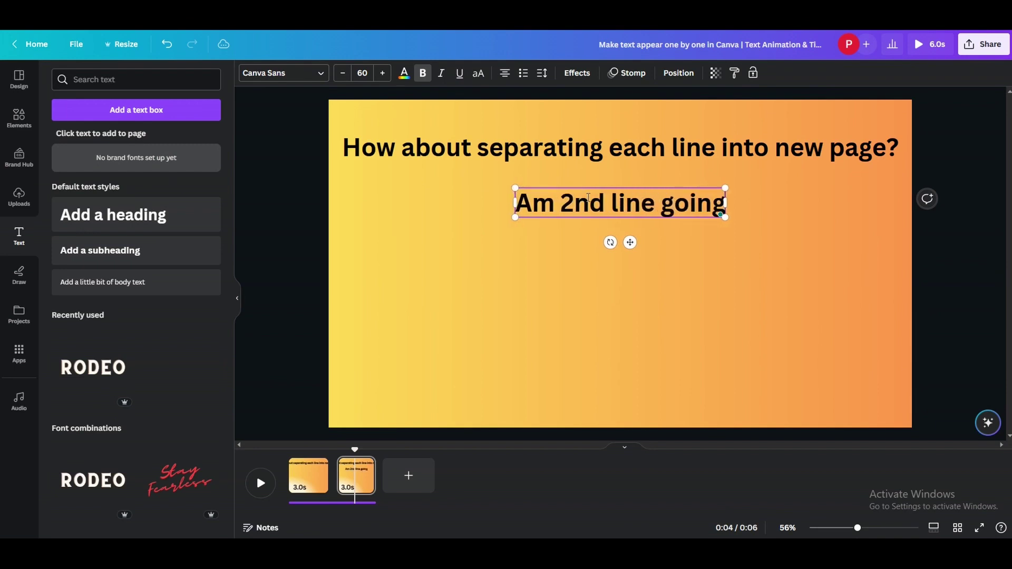
type(" in 2nd page.")
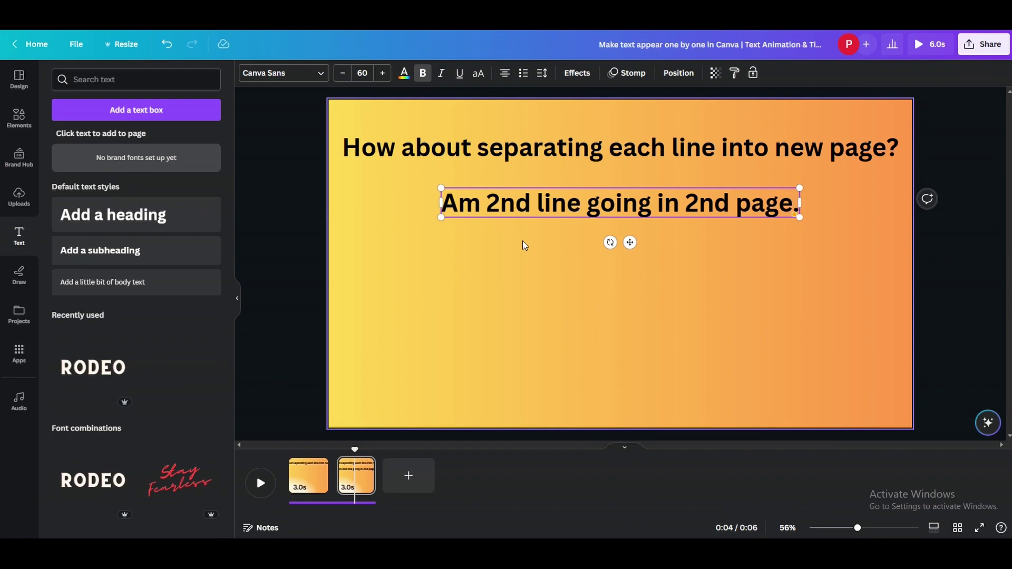
On page 2, remove the first line's animation and apply Stomp on enter to the second line
left_click(592, 156)
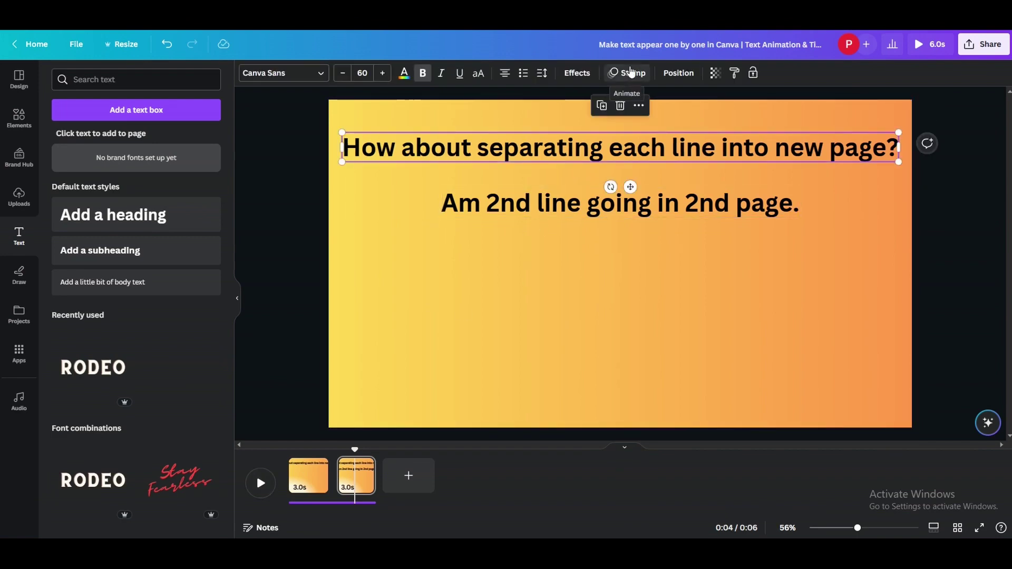
left_click(627, 72)
left_click(113, 447)
left_click(586, 193)
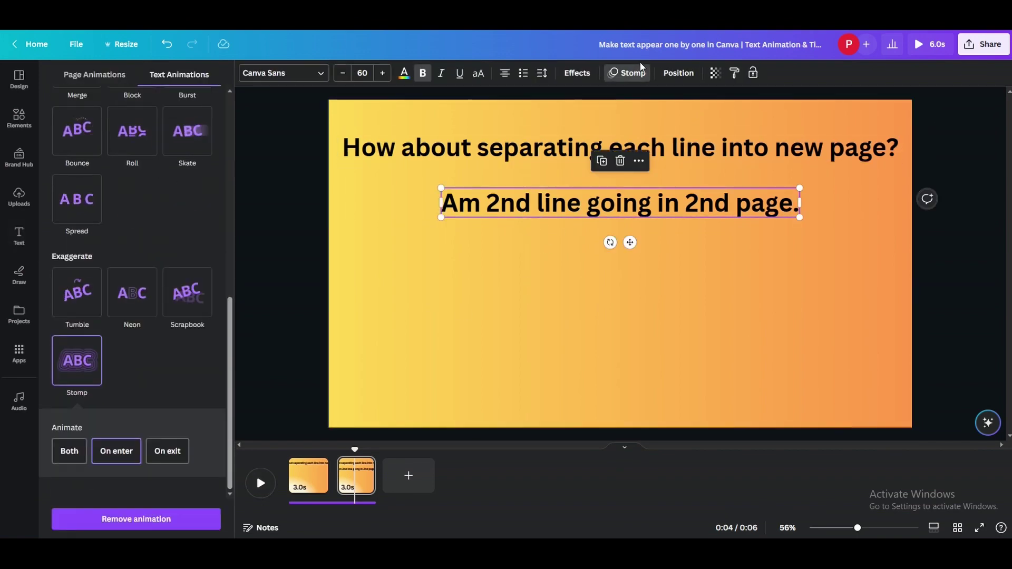
left_click(94, 368)
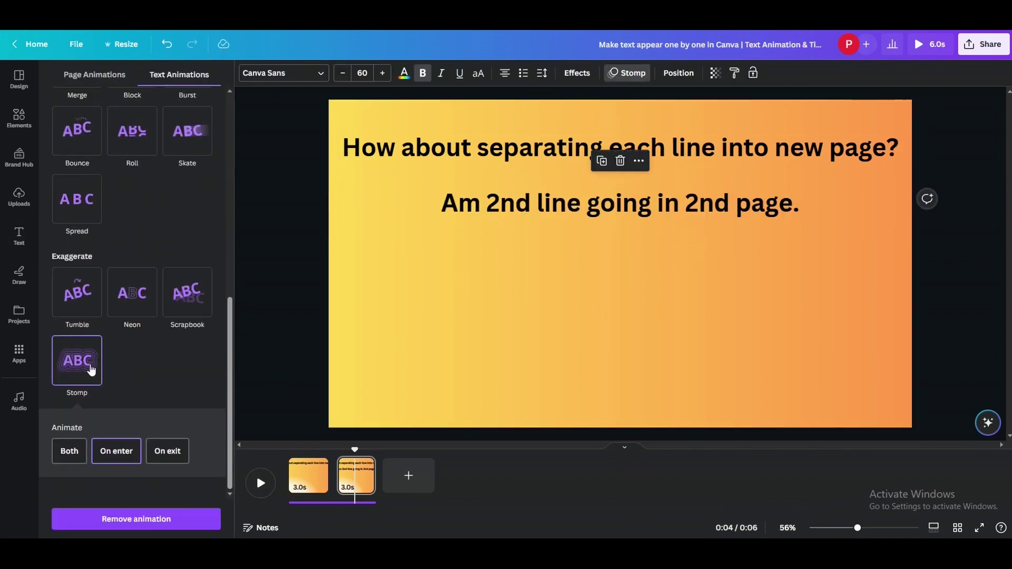
Duplicate page 2 and place a copy of its second line directly below the original on the new page
right_click(361, 477)
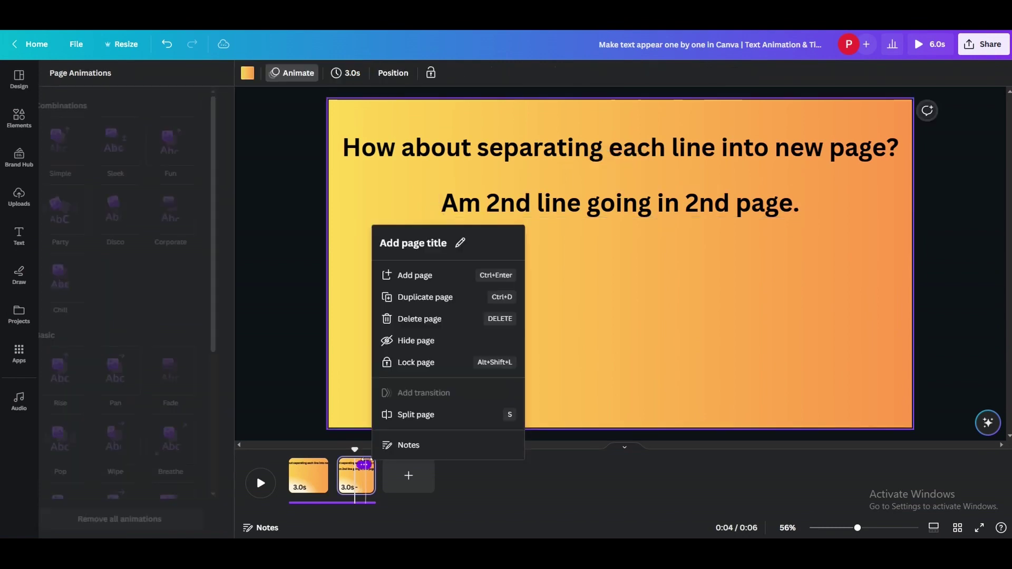
left_click(425, 298)
left_click(584, 218)
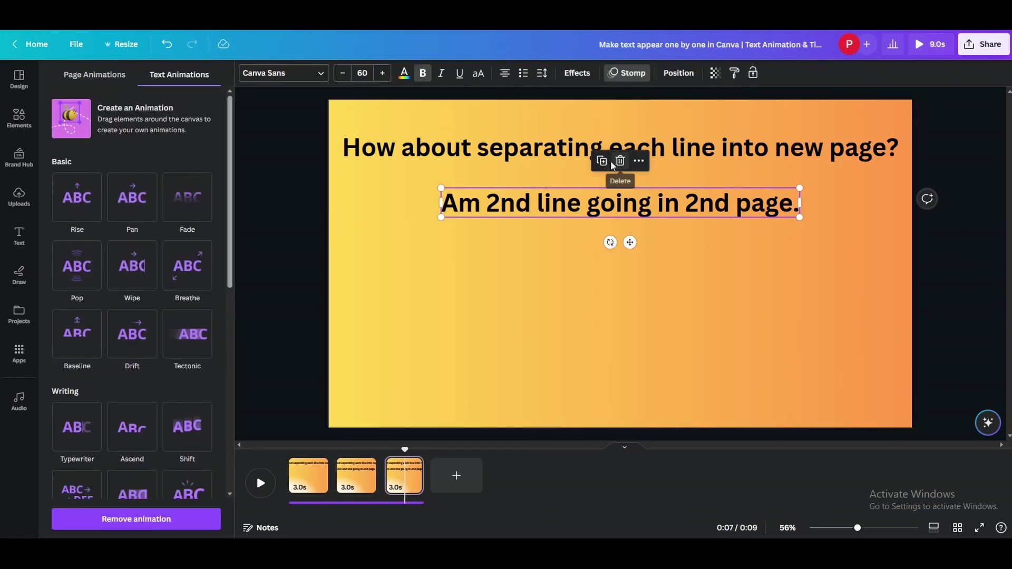
left_click(611, 160)
left_click_drag(601, 208, 599, 264)
Change the copied line on page 3 to read "Am 3rd line going in 3rd page."
double_click(599, 265)
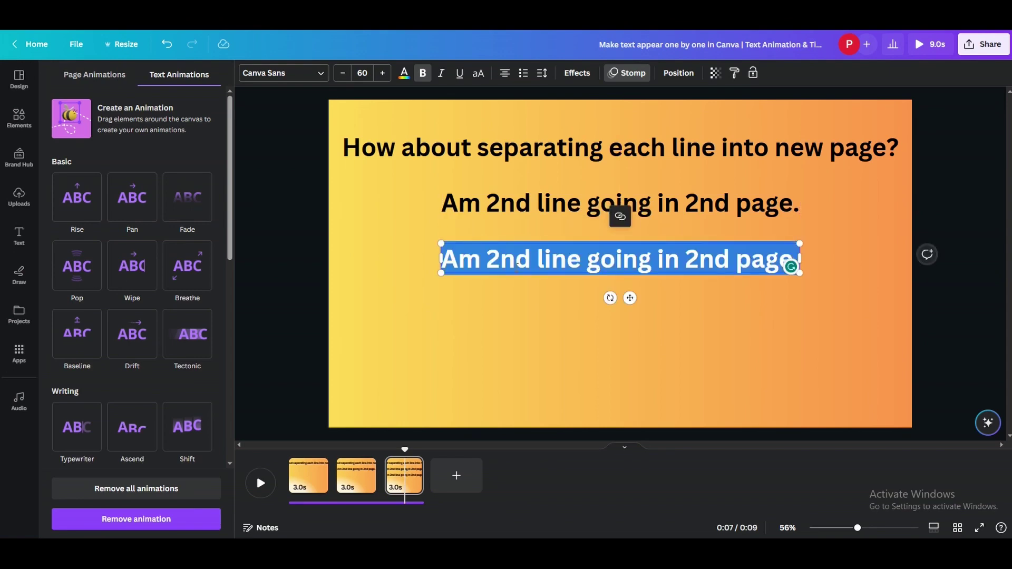
left_click_drag(486, 262, 496, 264)
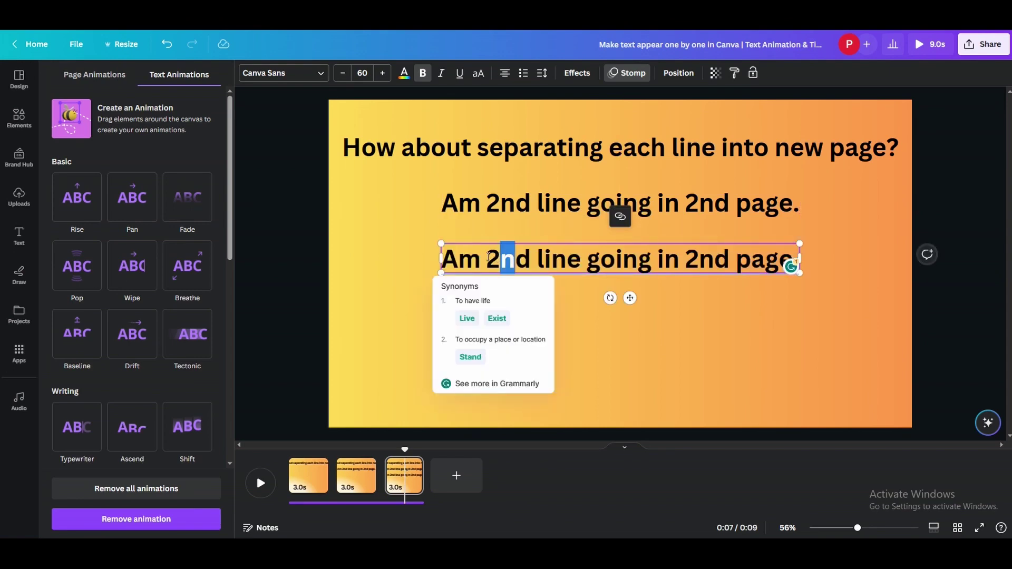
type("3ee")
key("BackSpace")
key("BackSpace")
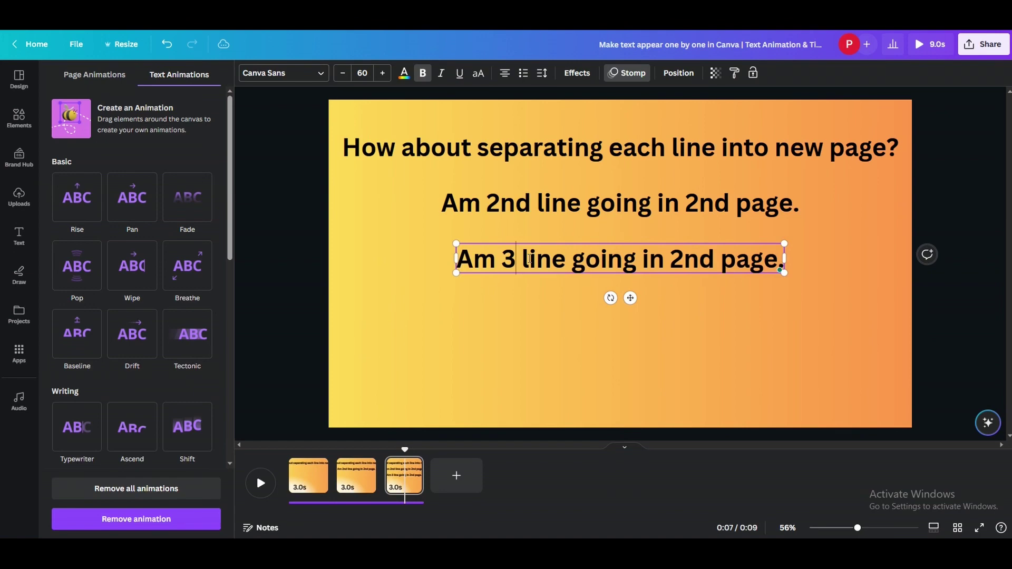
type("rd")
double_click(704, 259)
type("3rd")
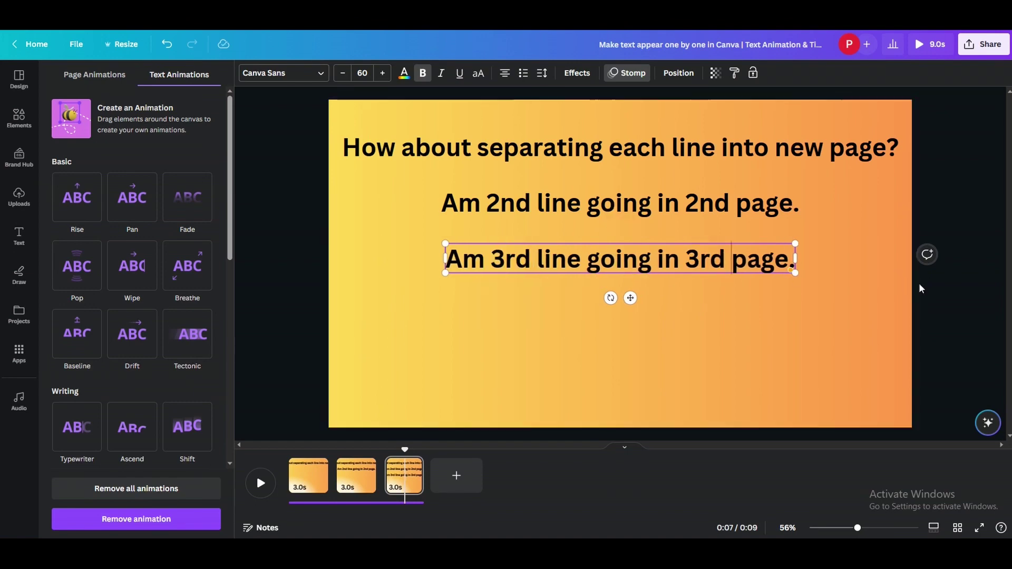
Remove the animation from the second line on page 3 and check each line's animation setting
left_click(718, 204)
left_click(173, 519)
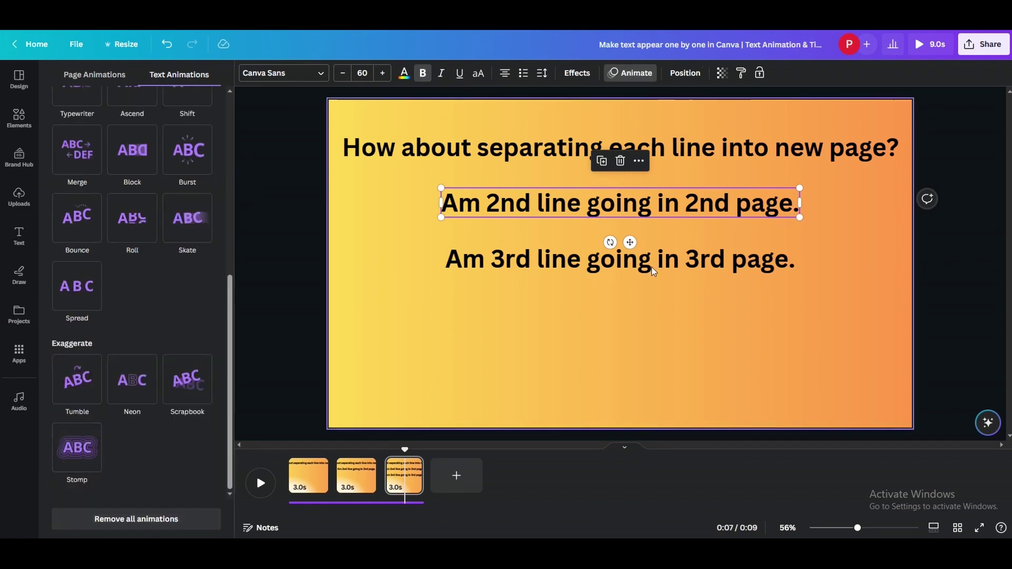
left_click(680, 148)
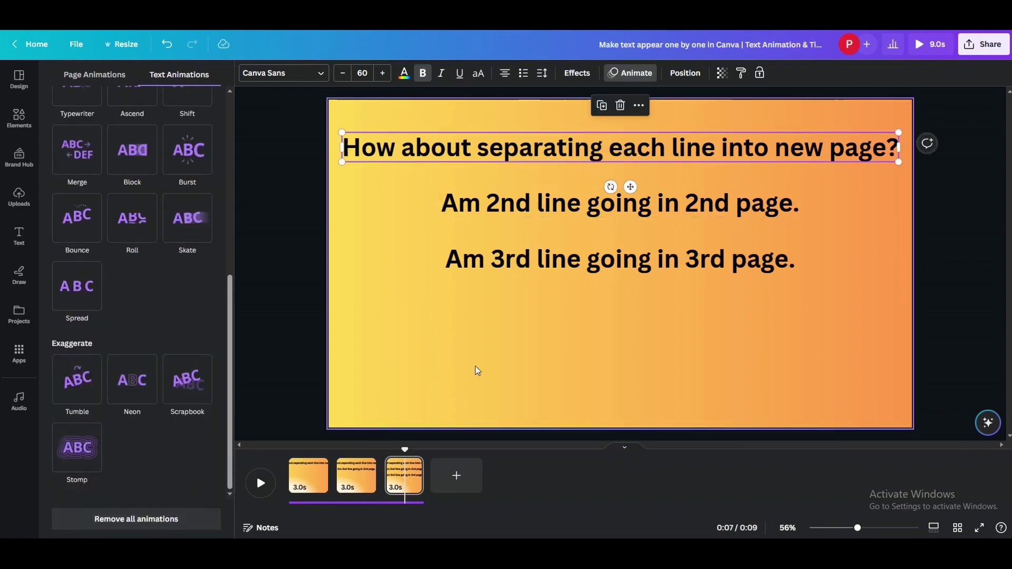
left_click(703, 261)
left_click(607, 198)
left_click(620, 148)
Duplicate page 3 and place a copy of its third line below the original on the new page
left_click(412, 466)
left_click(464, 297)
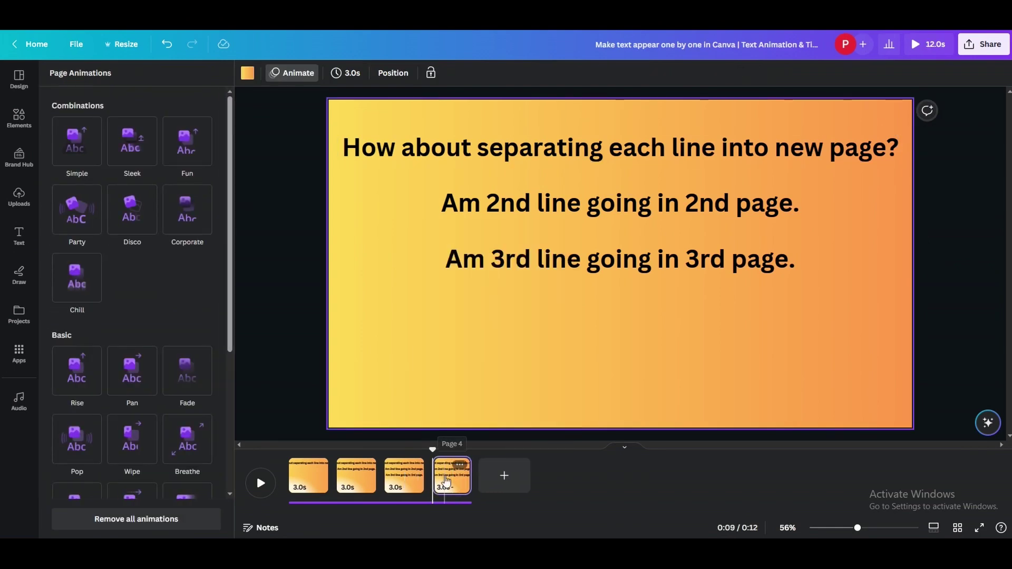
left_click(596, 277)
left_click_drag(594, 271, 590, 316)
Replace the copied fourth line's text with "Each page has all previous txt without animation"
double_click(589, 311)
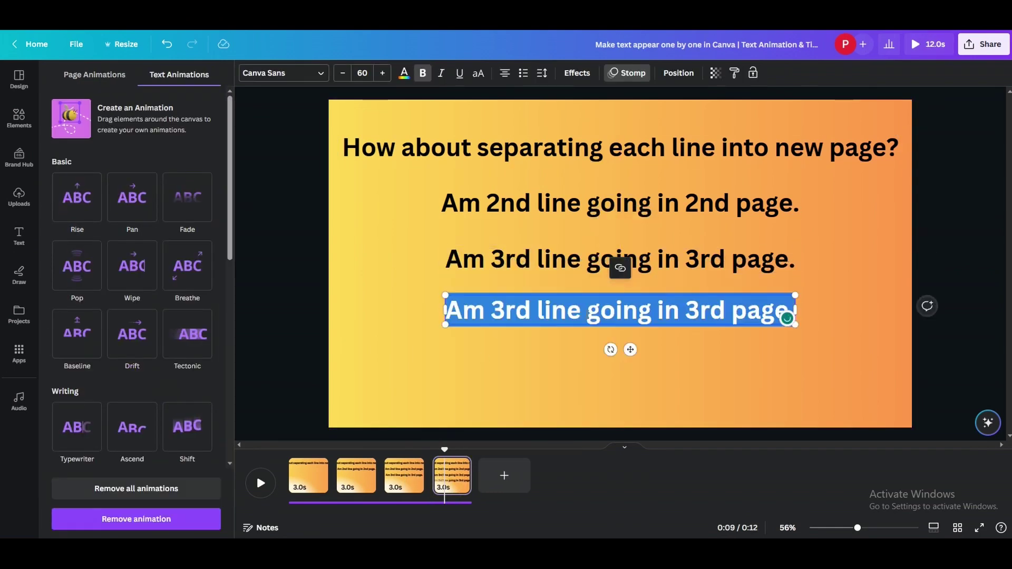
type("Each page has al")
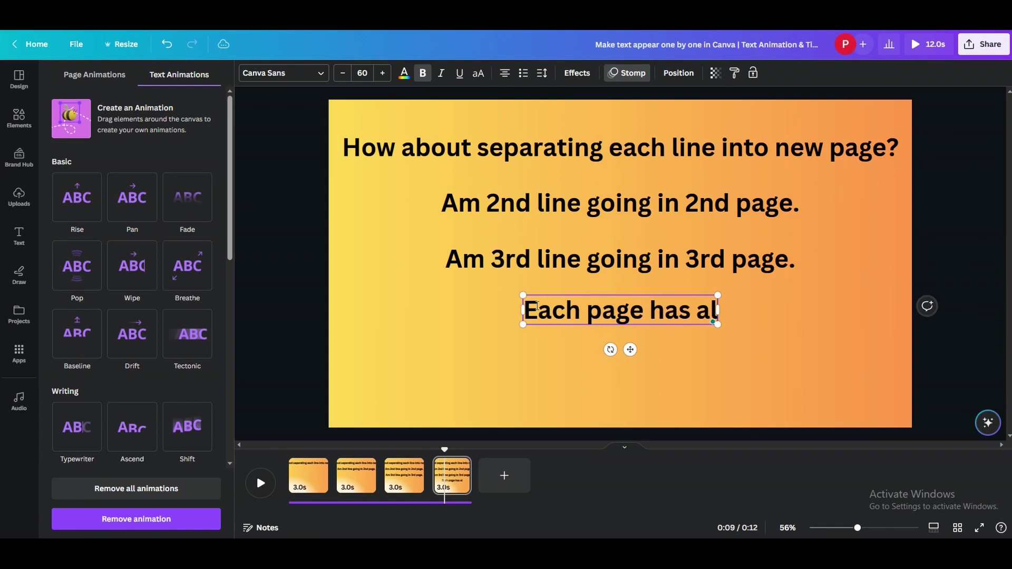
type("l previous txt")
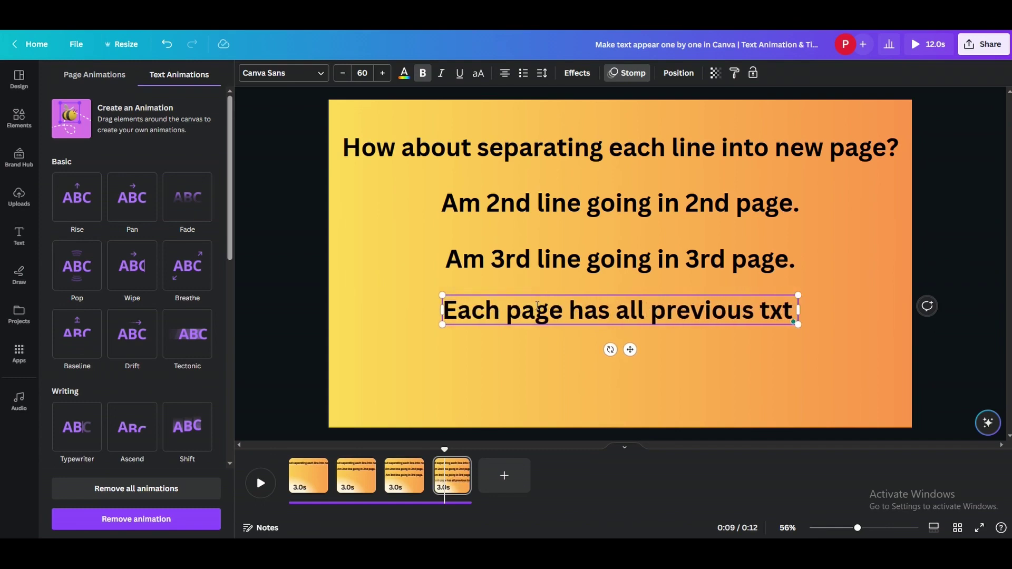
type(" without animationl;")
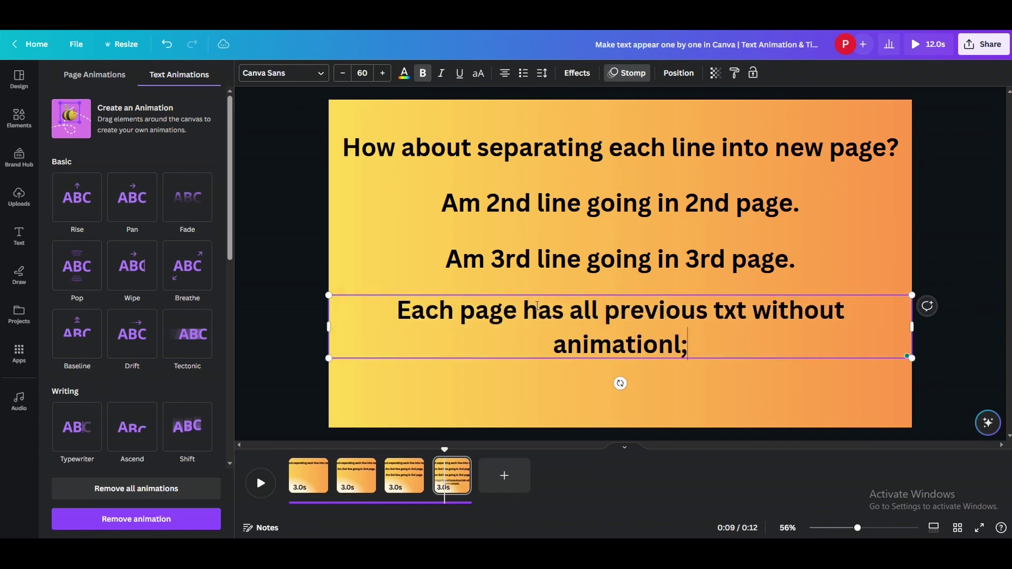
key("BackSpace")
key("BackSpace")
type("ion.")
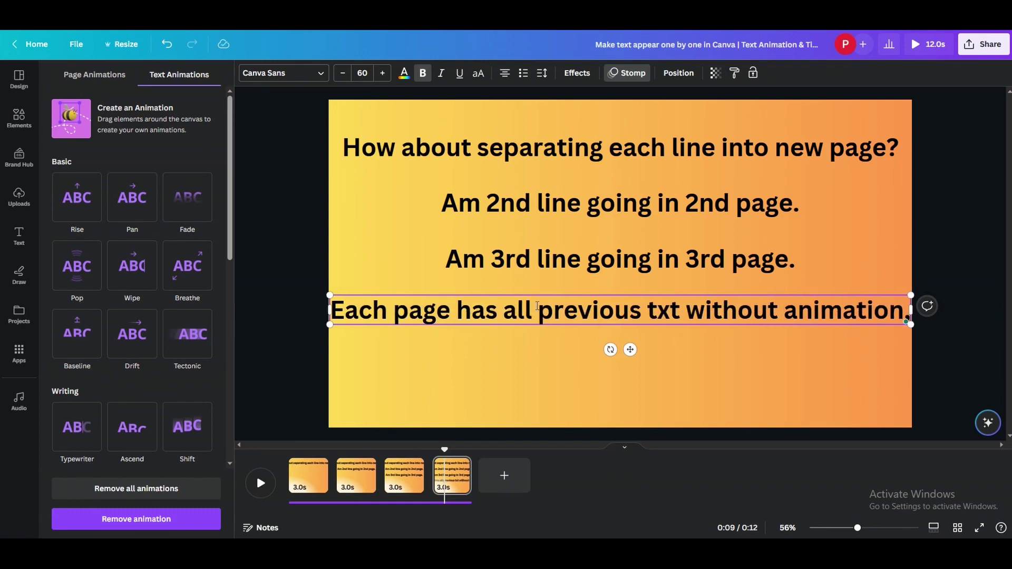
key("BackSpace")
Remove the third line's animation on page 4 and play all four pages from the start
left_click(793, 258)
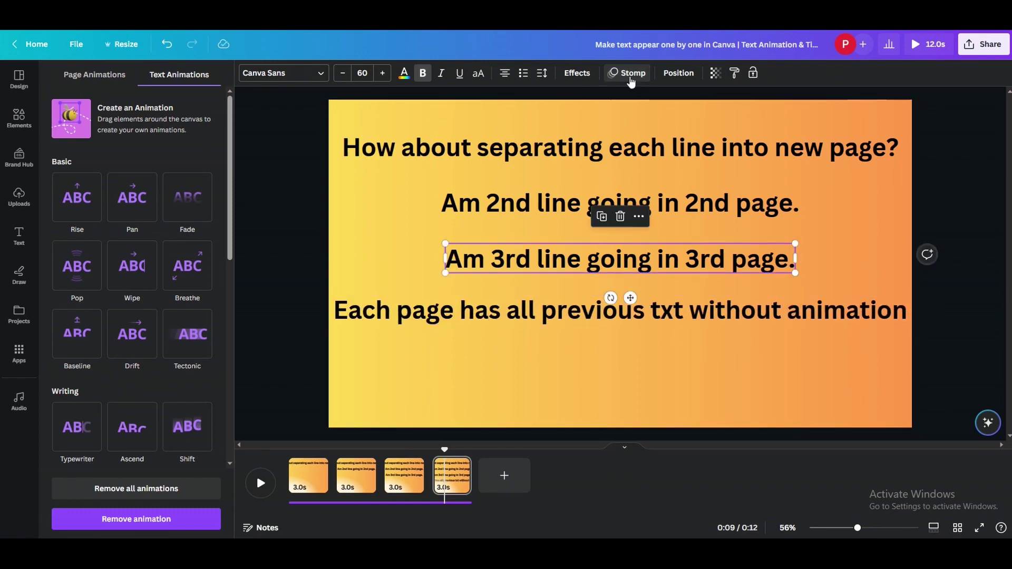
left_click(208, 495)
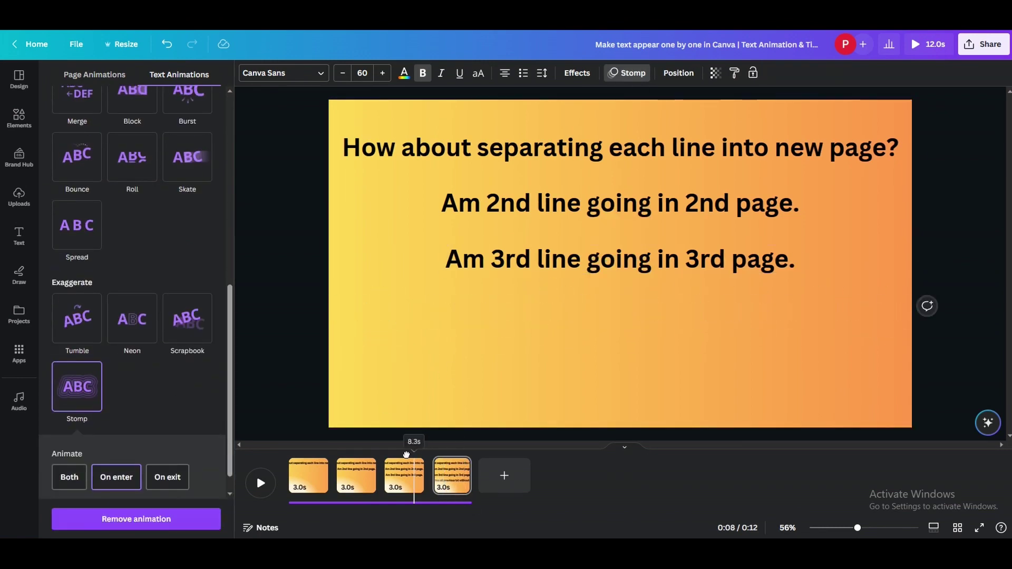
left_click(270, 488)
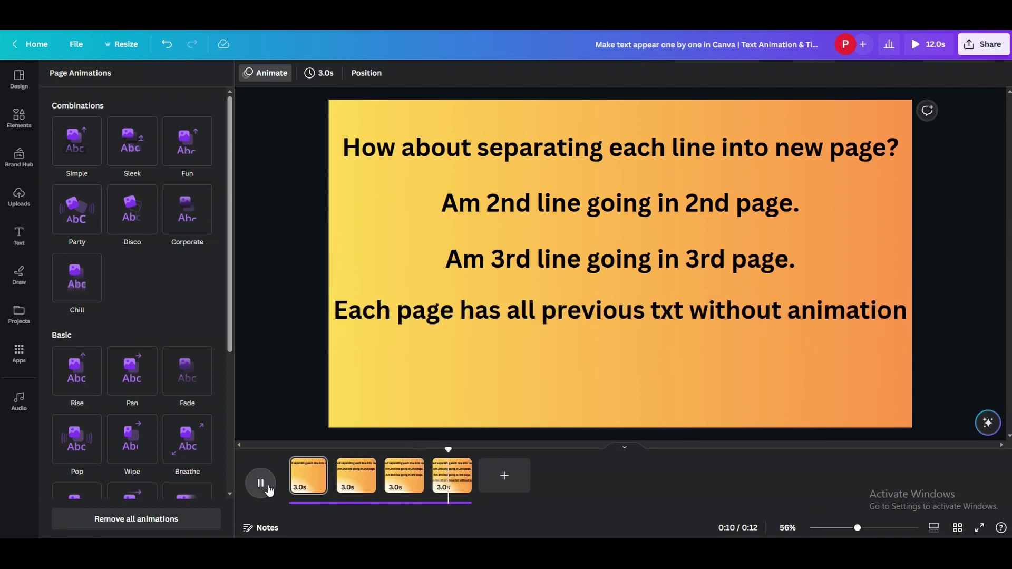
Shorten each of the first three pages to 2.0 seconds and play the video from the first page
mouse_move(328, 484)
left_click_drag(321, 474, 401, 480)
left_click(307, 479)
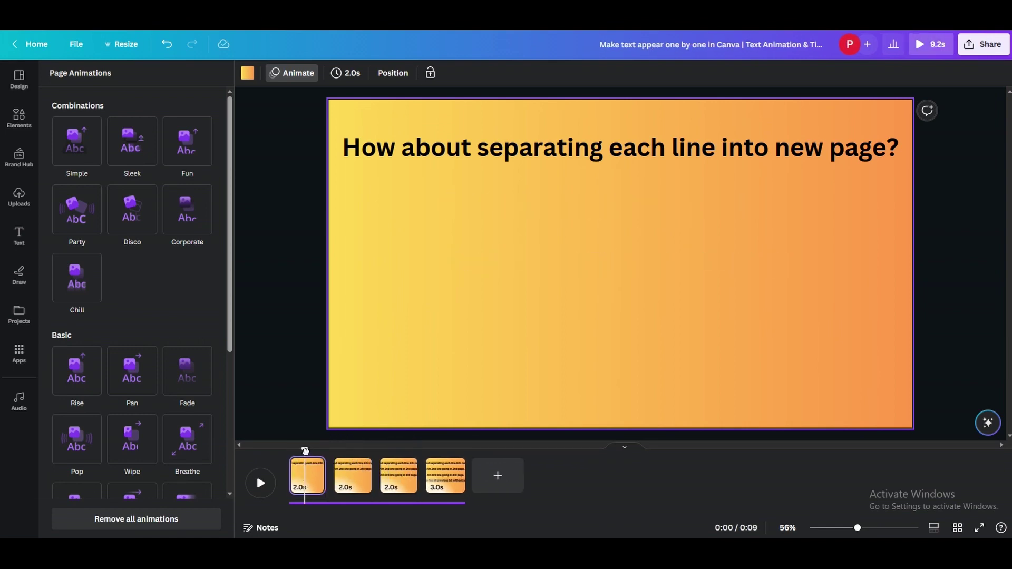
left_click(261, 482)
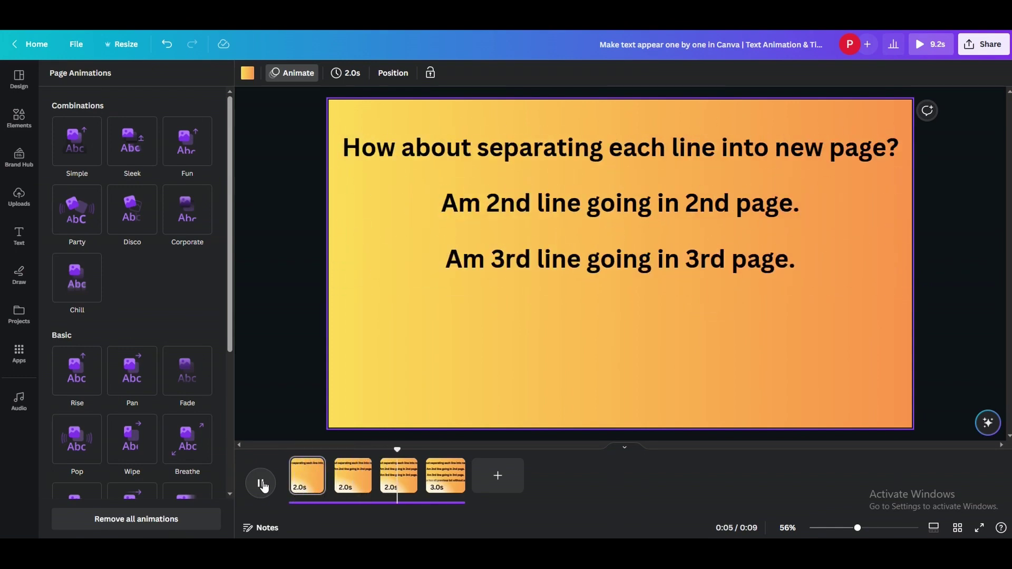
Shorten the first three pages to 1.0, 0.9 and 1.1 seconds and play the video again
left_click(262, 485)
left_click(311, 478)
mouse_move(313, 477)
left_mouse_down()
mouse_move(404, 476)
mouse_move(303, 477)
left_mouse_up()
left_click(357, 477)
left_click(395, 481)
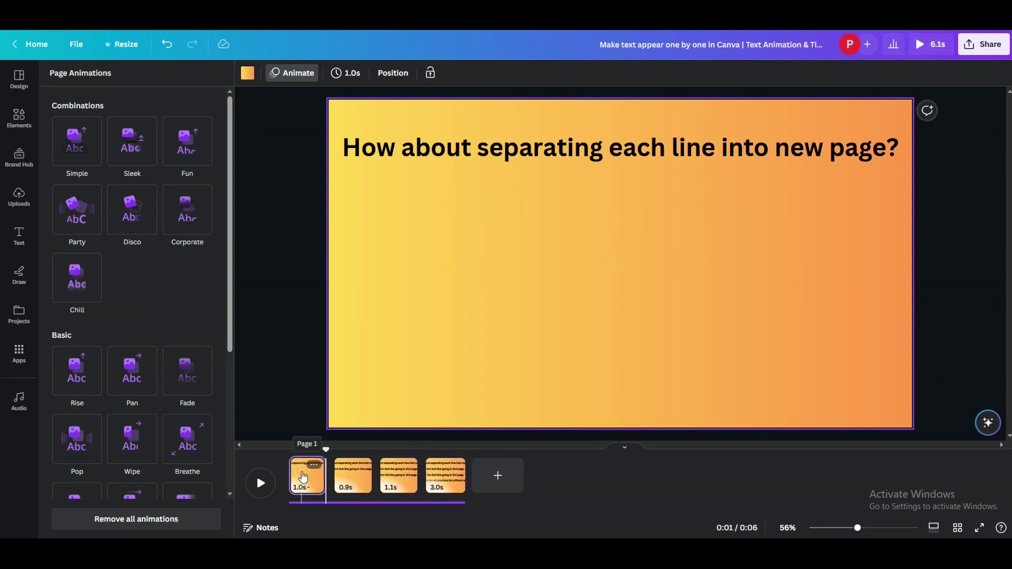
left_click(262, 480)
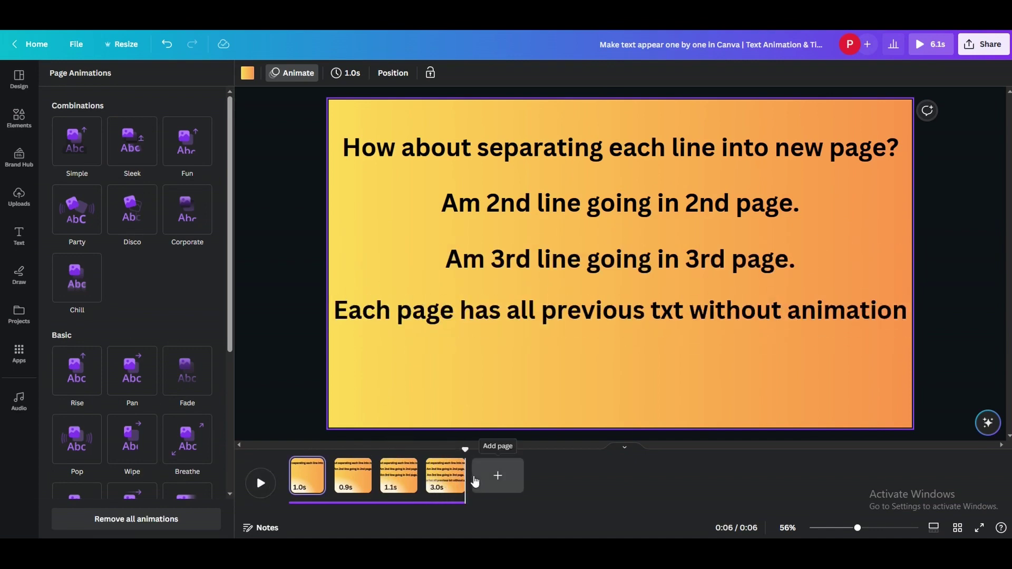
Search the video elements for "cinematic" and set the 15-second snowy mountain clip as the blank page's background
left_click(359, 478)
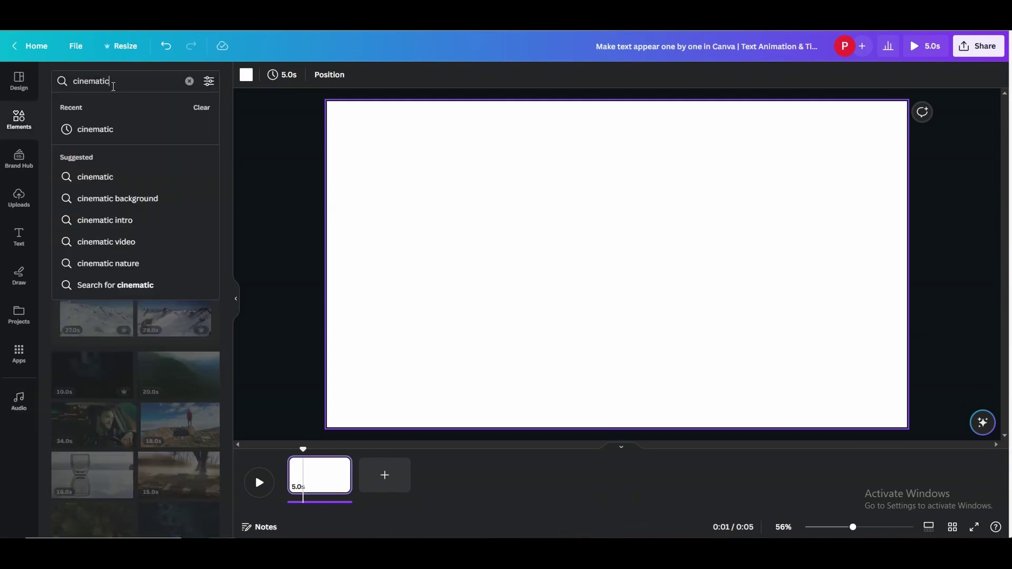
key("Return")
scroll(112, 238, "down", 2)
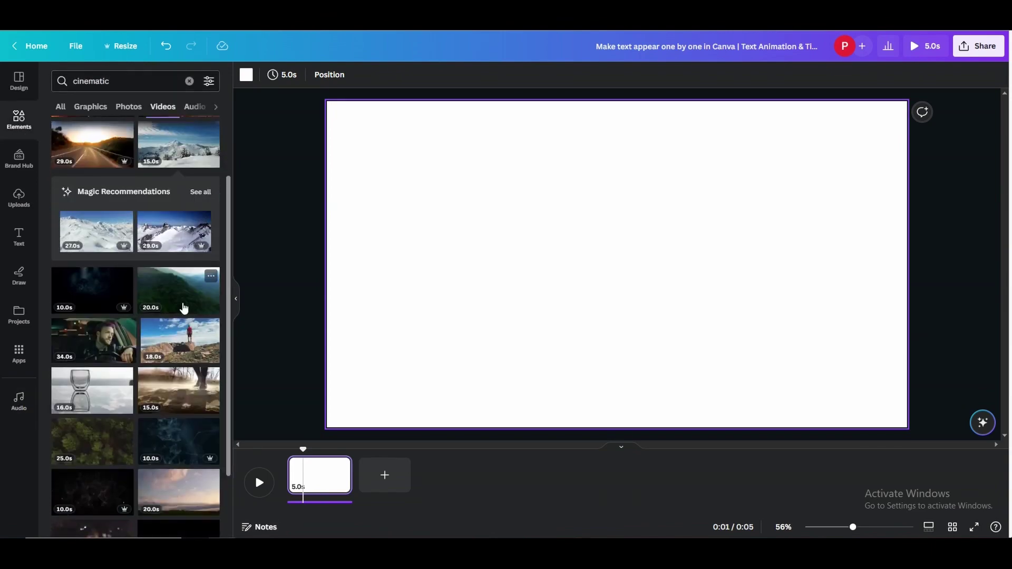
scroll(184, 308, "up", 2)
left_click(179, 179)
right_click(503, 210)
left_click(566, 428)
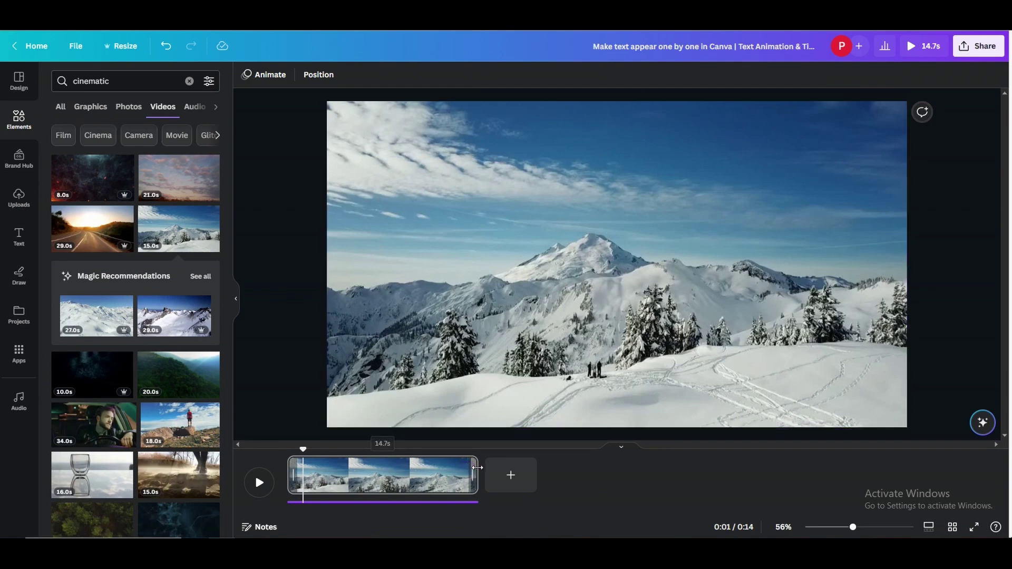
Add a subheading reading "The stunning snowy mountain!", enlarge it to size 74.2 and place it over the mountain peak
left_click(19, 236)
left_click(149, 252)
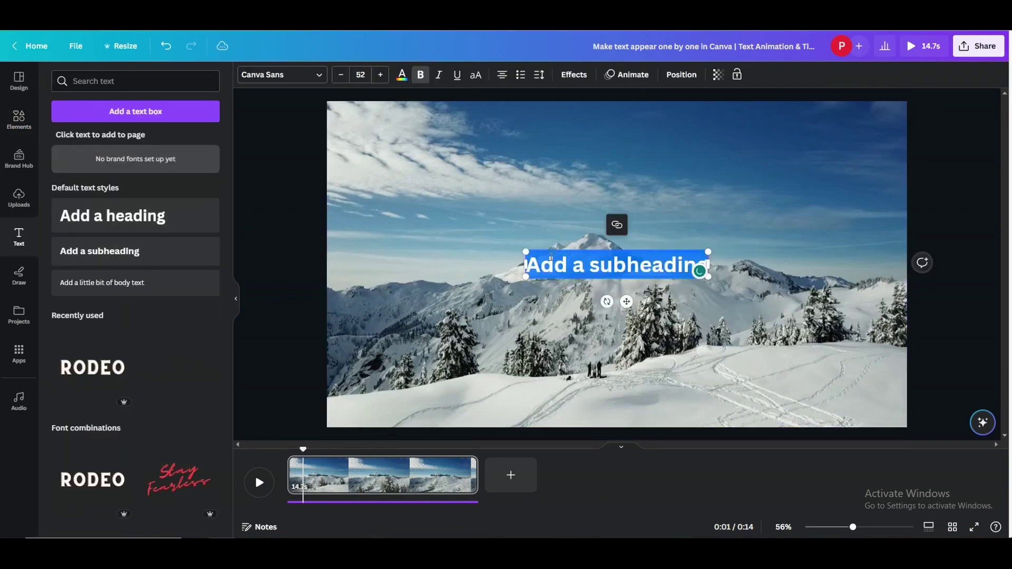
type("The stunning snowy mountain!")
left_click_drag(461, 252, 325, 240)
left_click_drag(559, 239, 633, 208)
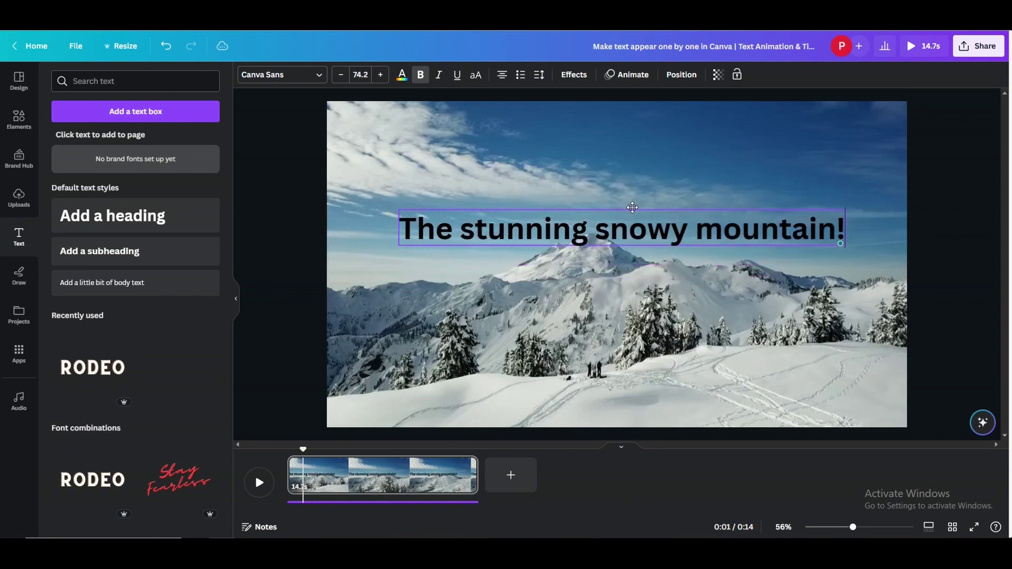
Style the text in white AC Soft Icecream with a translucent dark Background effect
left_click(574, 74)
left_click(76, 353)
left_click(203, 491)
left_click(63, 440)
left_click_drag(211, 475, 81, 444)
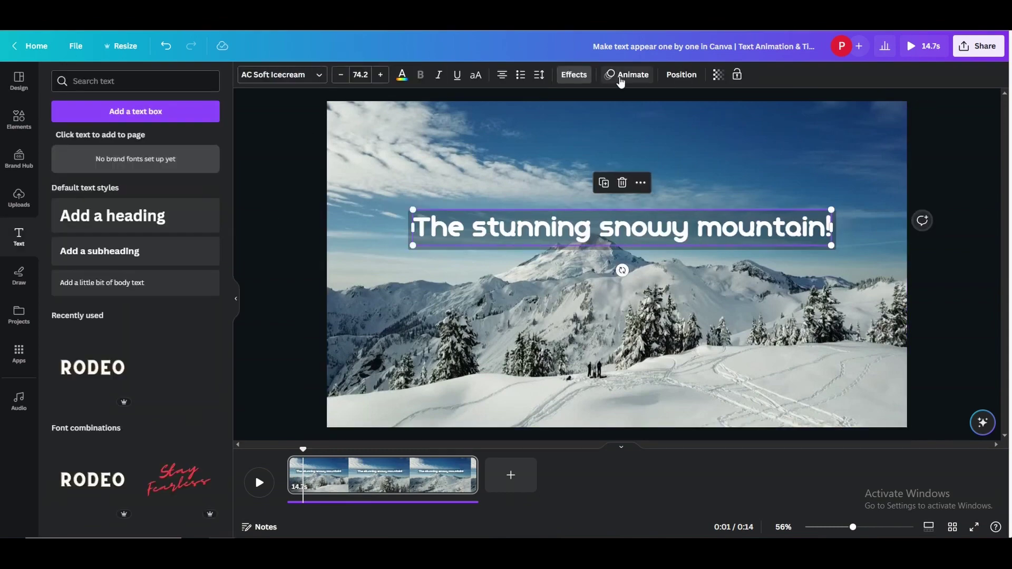
Apply the Spread text animation to the mountain line
left_click(621, 78)
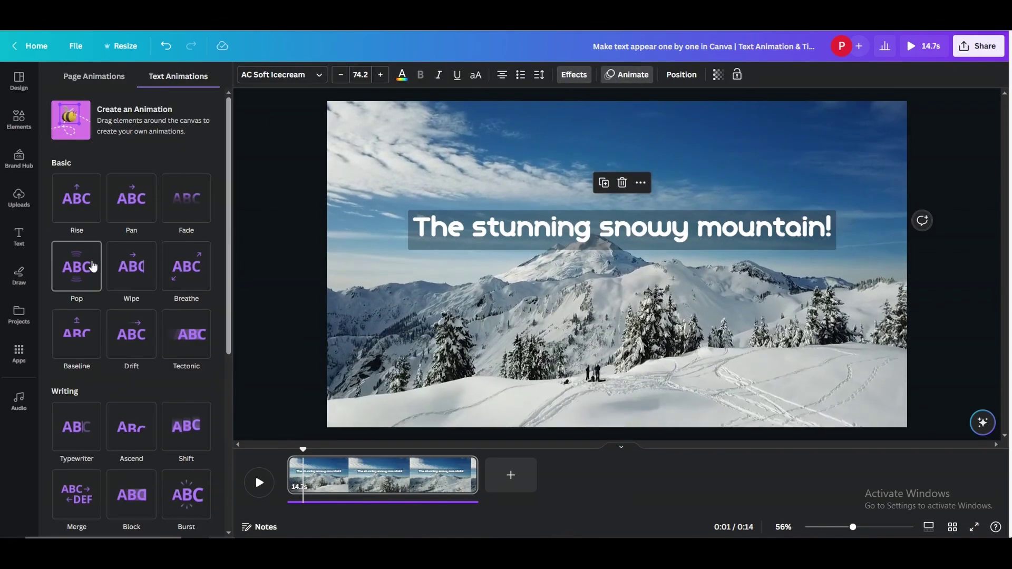
scroll(87, 469, "down", 5)
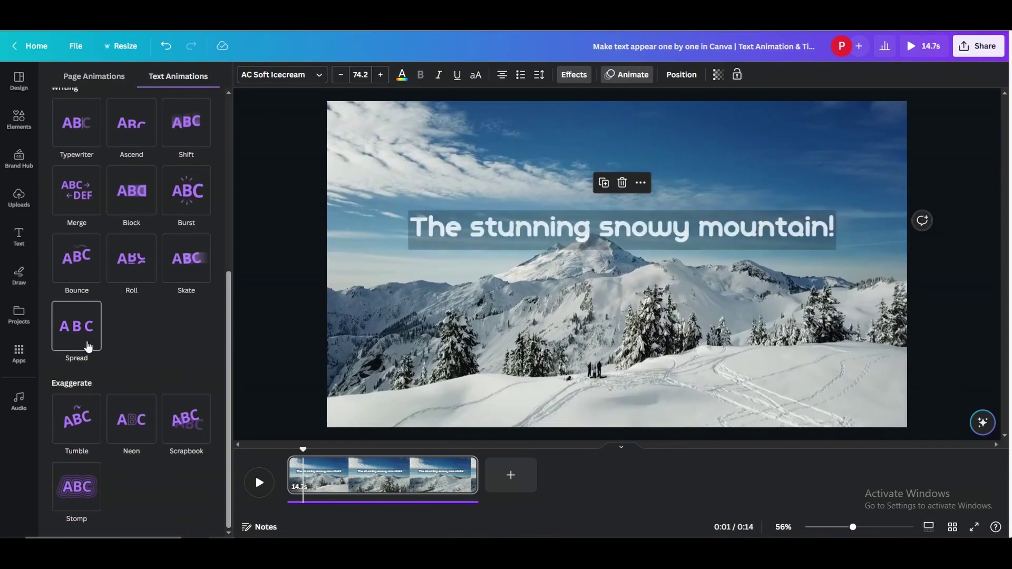
left_click(76, 326)
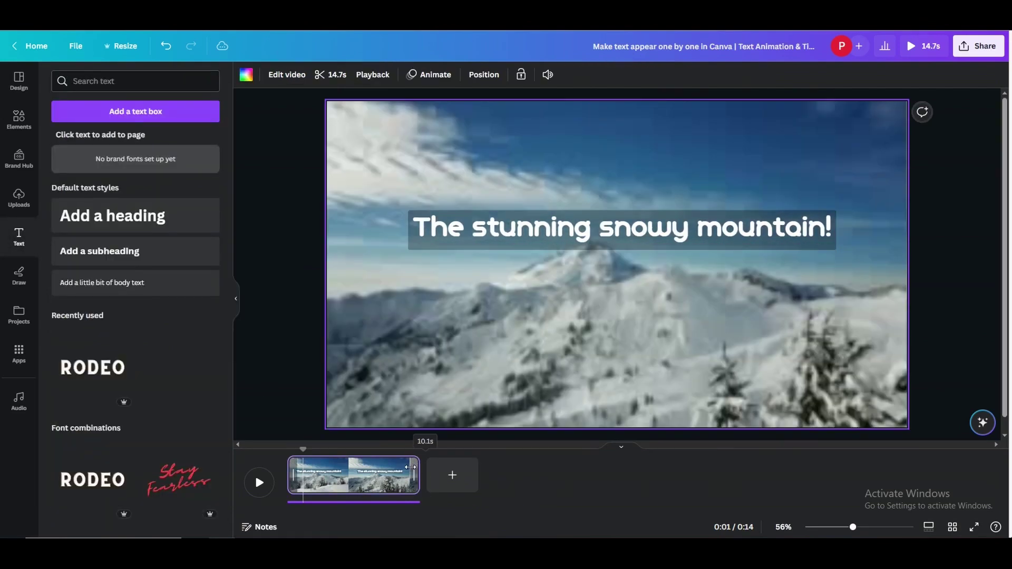
Trim the background video clip to a duration of 4.0 seconds
left_click_drag(410, 467, 360, 468)
left_click(331, 74)
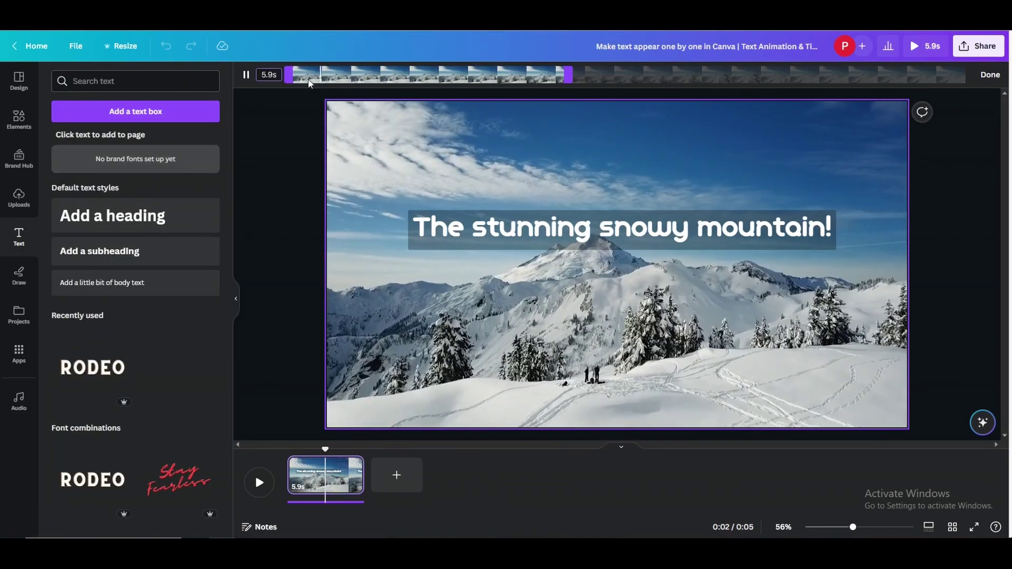
left_click(263, 75)
type("4")
key("Return")
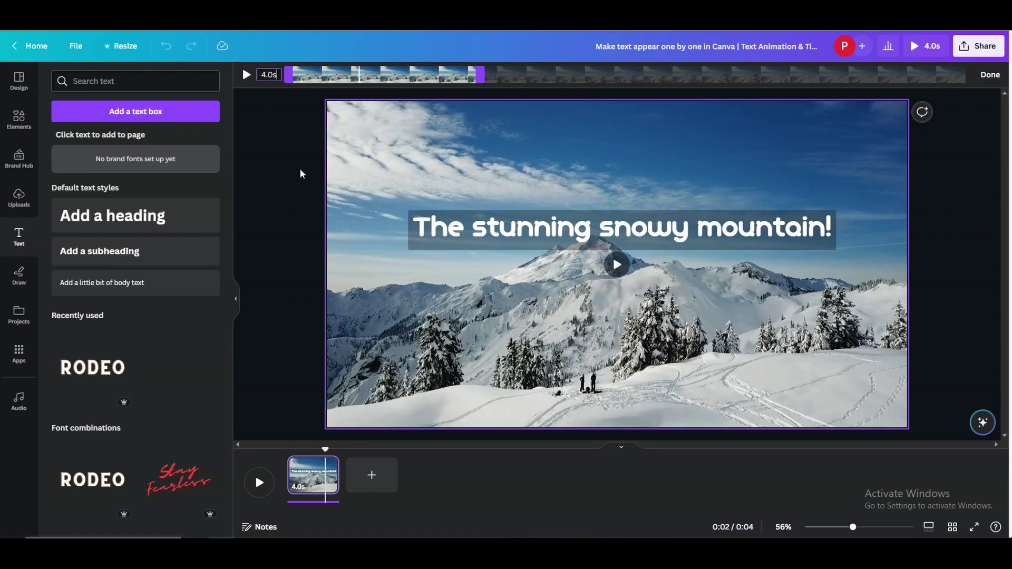
key("Return")
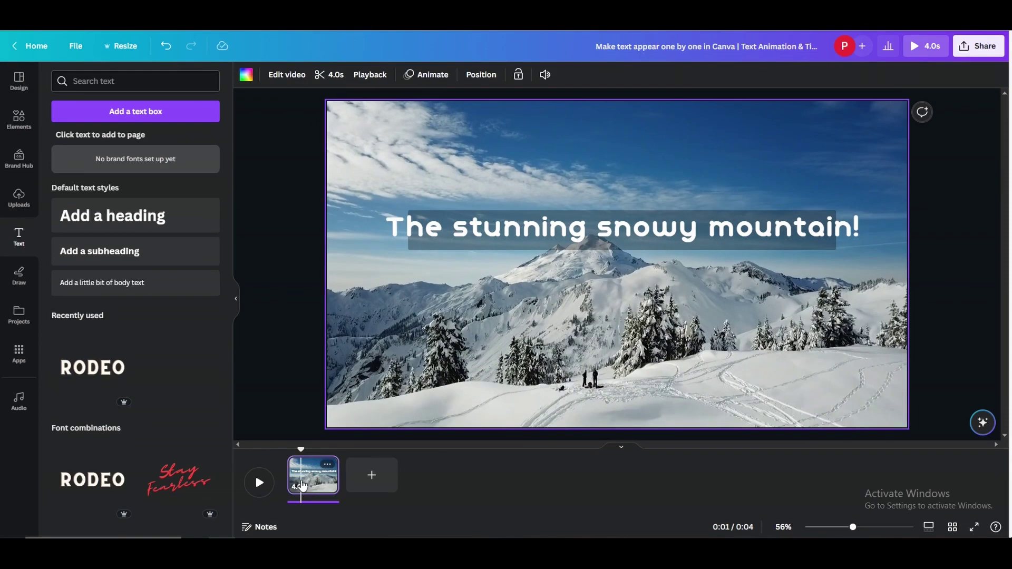
Duplicate the page and replace the copy's text with "It's a popular skiing location..."
left_click(327, 464)
left_click(373, 296)
left_click(571, 234)
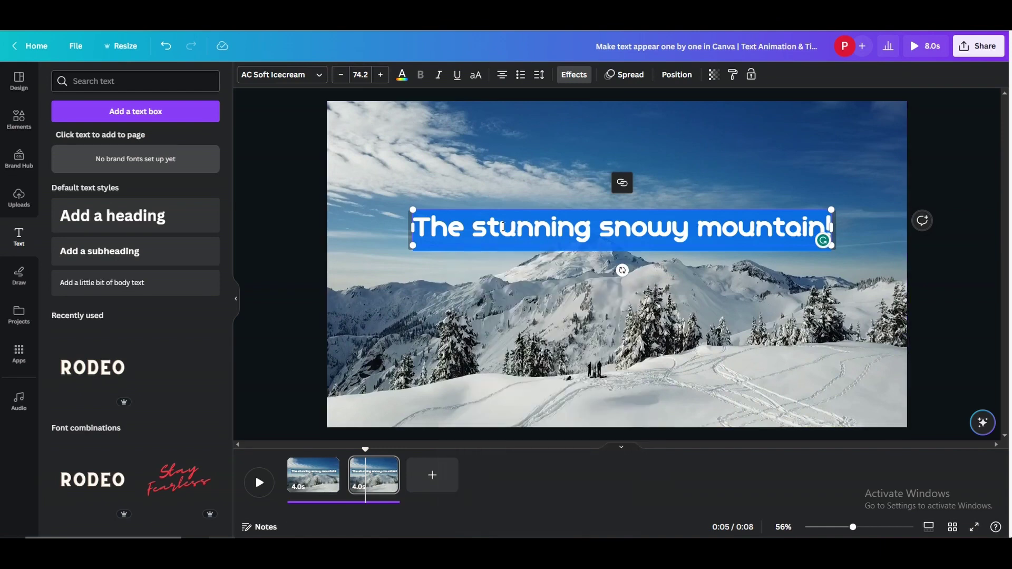
type("Its popular")
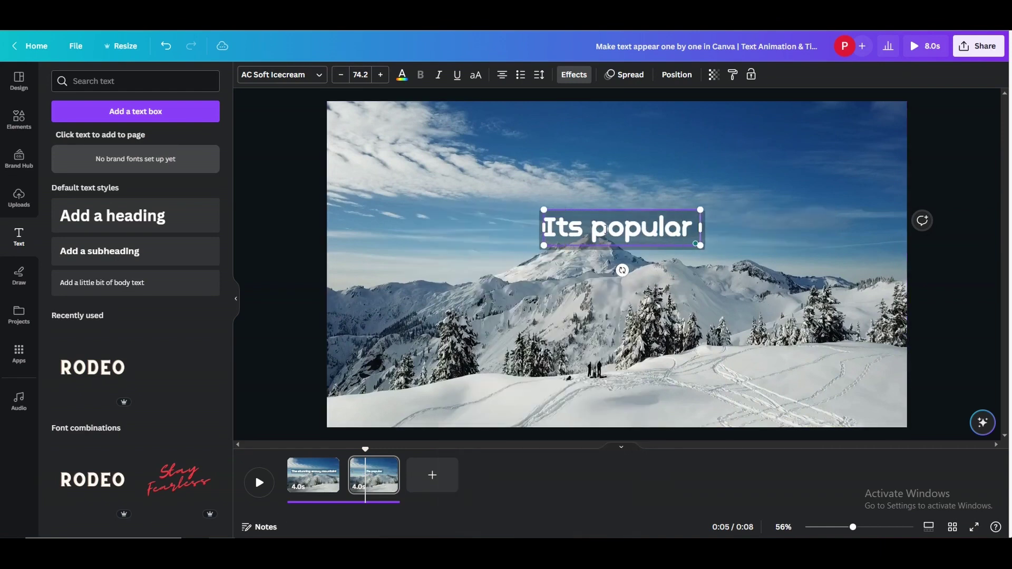
type("s a popular skiing location")
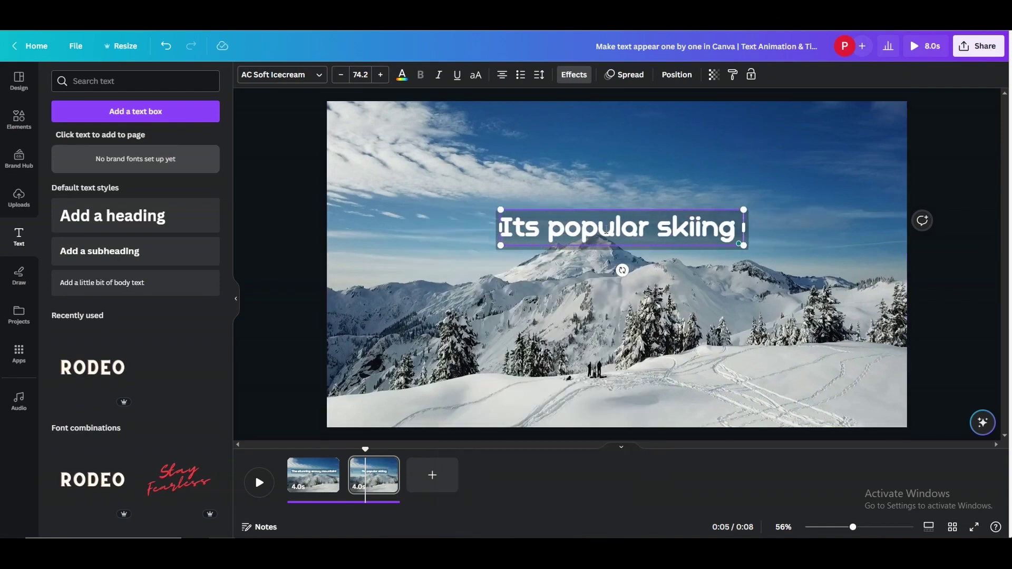
type("...")
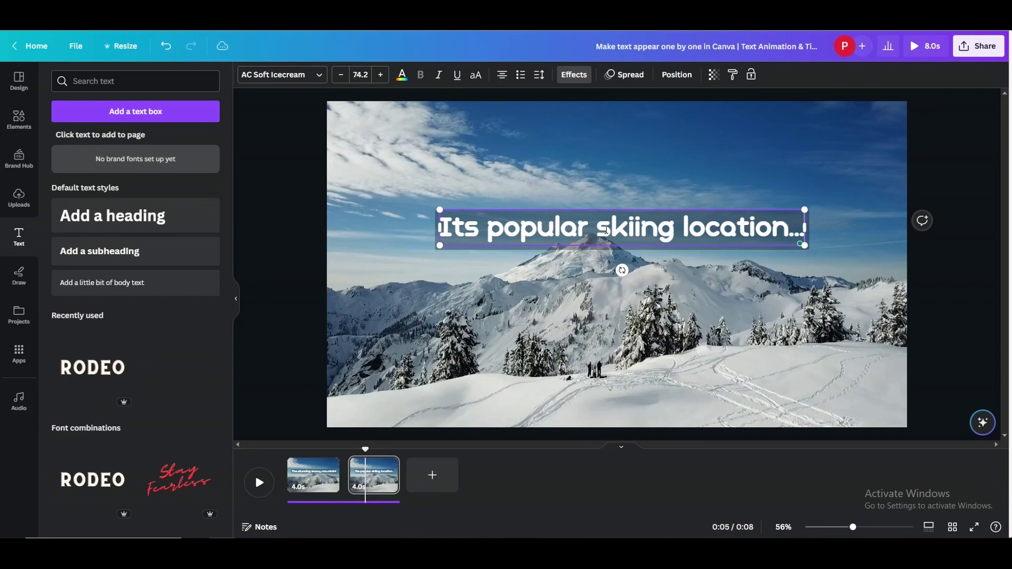
mouse_move(534, 255)
left_click(540, 273)
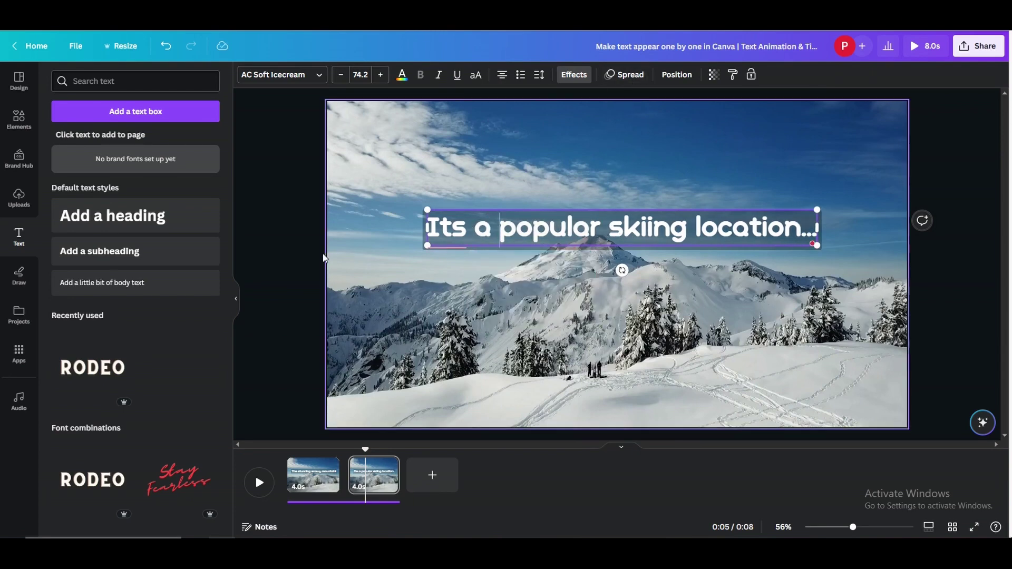
left_click(452, 262)
Duplicate page 2 and change the copy's text to "And for a family adventure..."
left_click(391, 465)
left_click(466, 298)
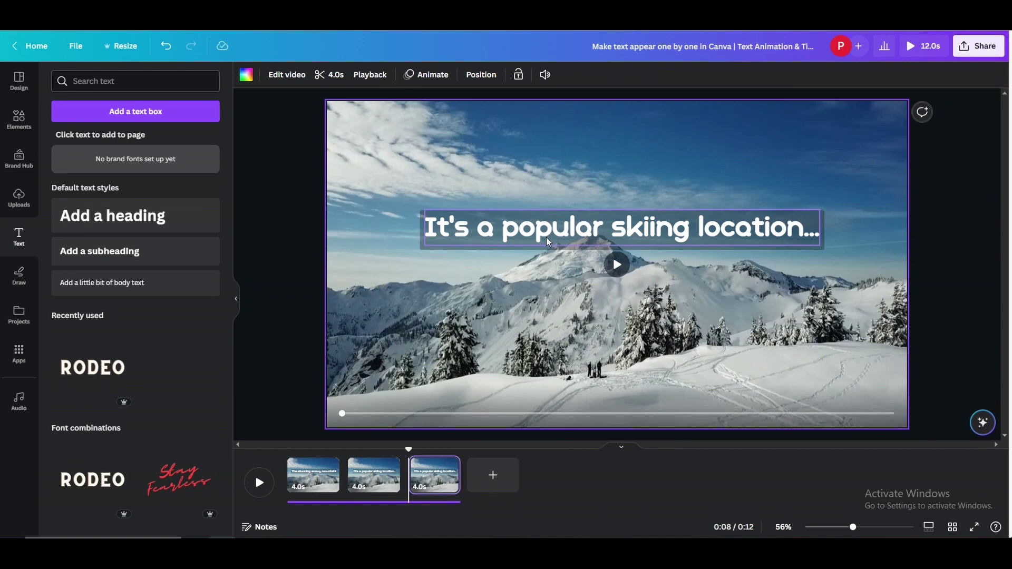
double_click(546, 237)
type("And")
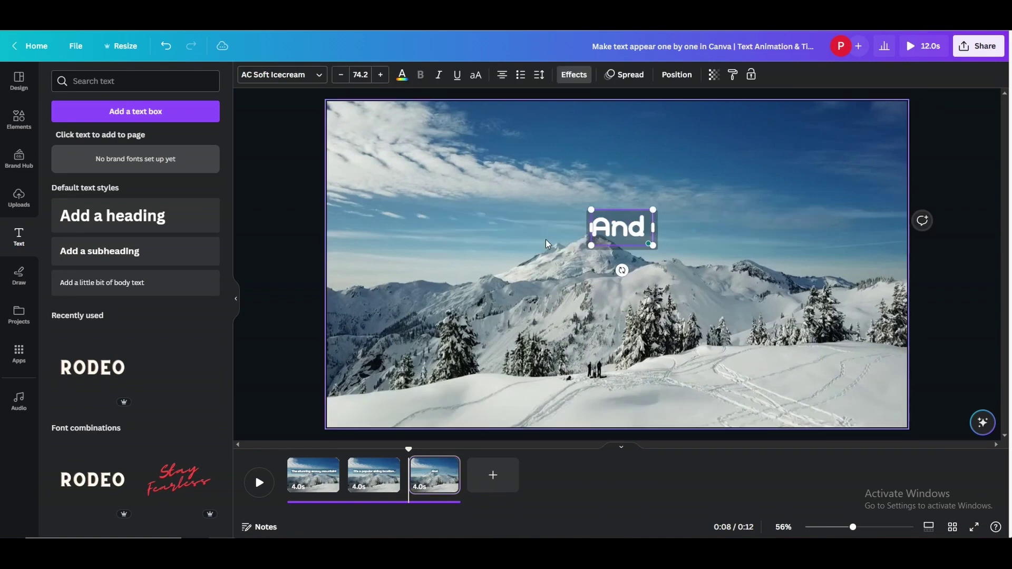
type(" for family")
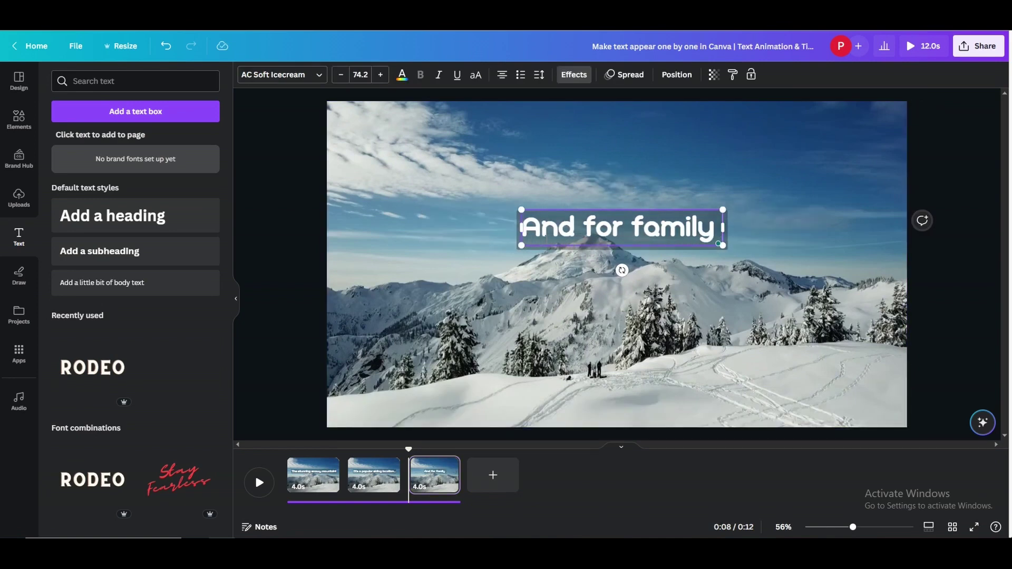
type(" adventure...")
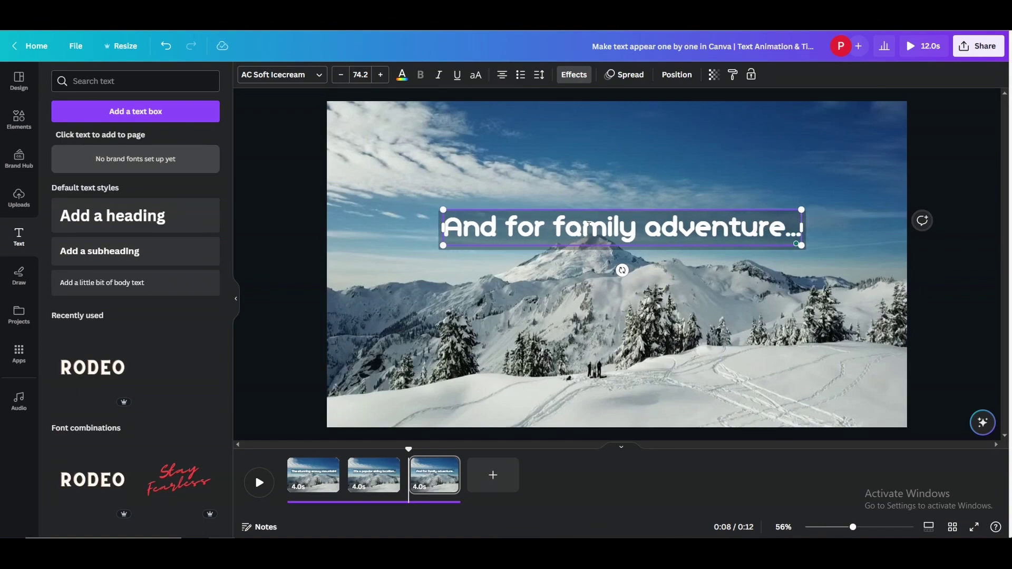
left_click(554, 226)
type("q")
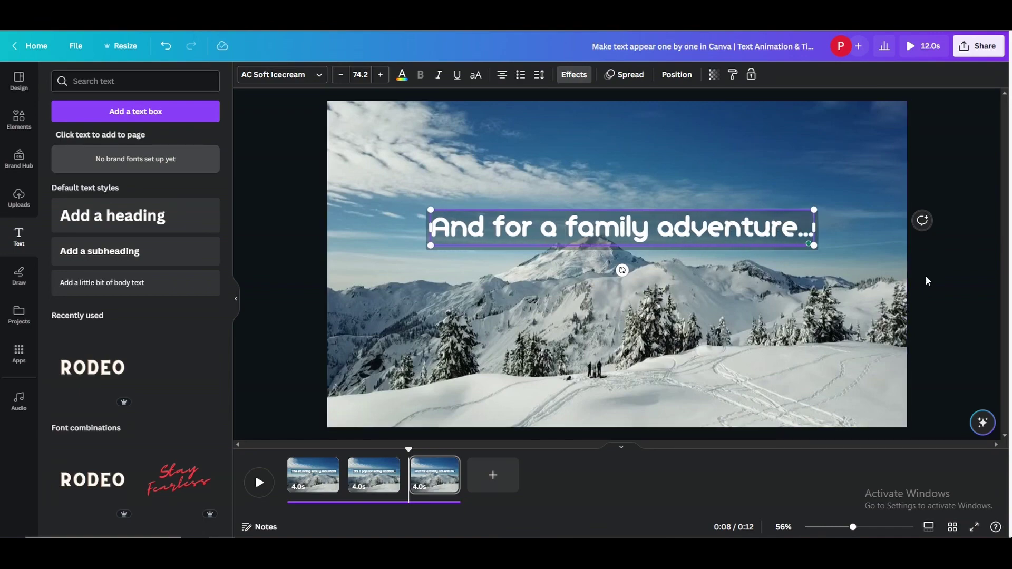
left_click(926, 281)
Duplicate page 3 and replace the copy's text with "VISIT US TODAY!!!"
left_click(428, 483)
left_click(449, 464)
left_click(496, 298)
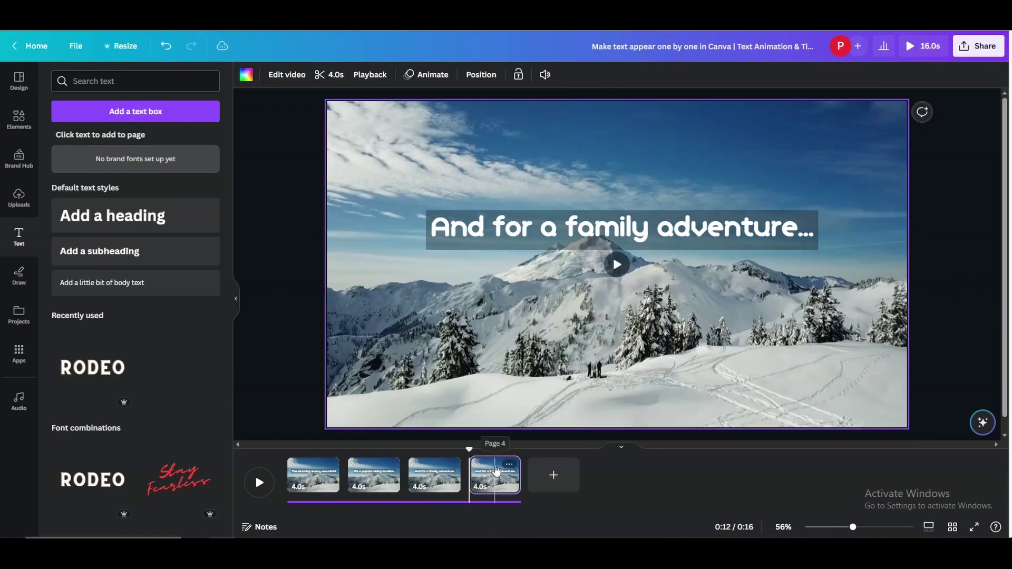
triple_click(545, 225)
type("VISIT US TODAY!!!")
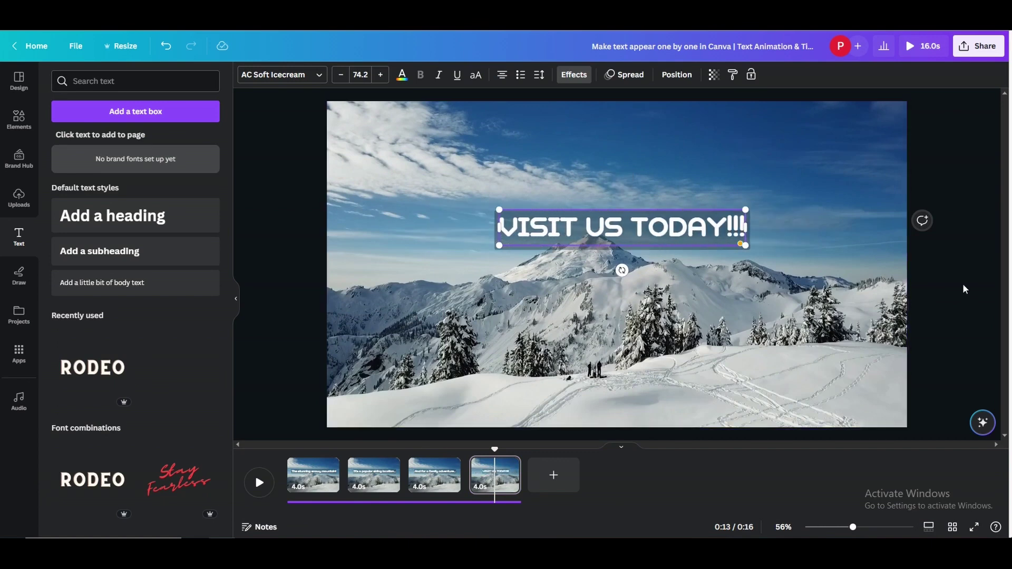
left_click(965, 289)
Replace "US" with "SNOWY" in page 4's text and colour that word orange
left_click(611, 227)
type("SNOWY")
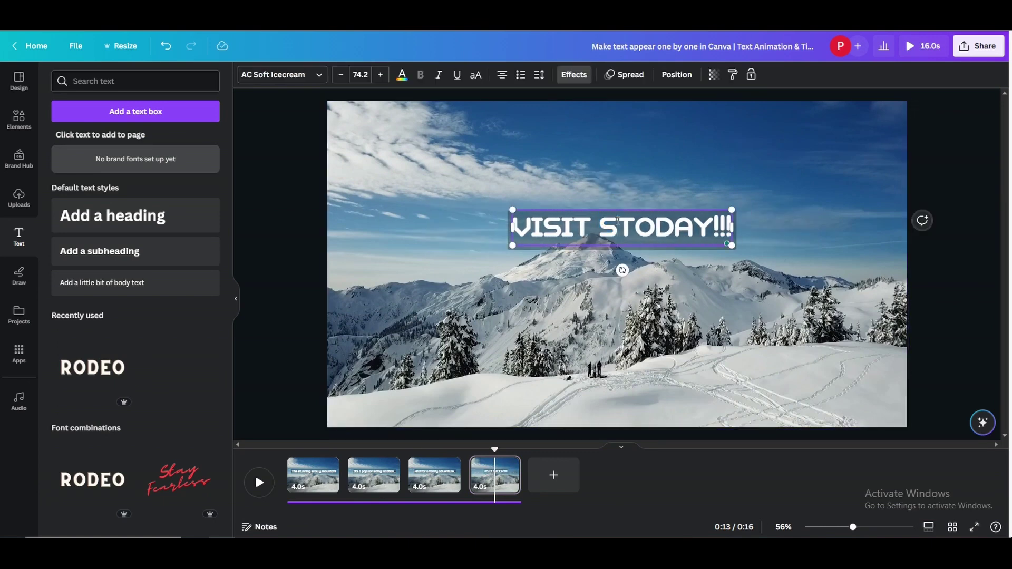
double_click(609, 226)
left_click(401, 75)
left_click(179, 350)
left_click(297, 288)
Play the four pages from the start to check how the background clip runs between pages
left_click_drag(495, 449, 287, 449)
left_click(261, 486)
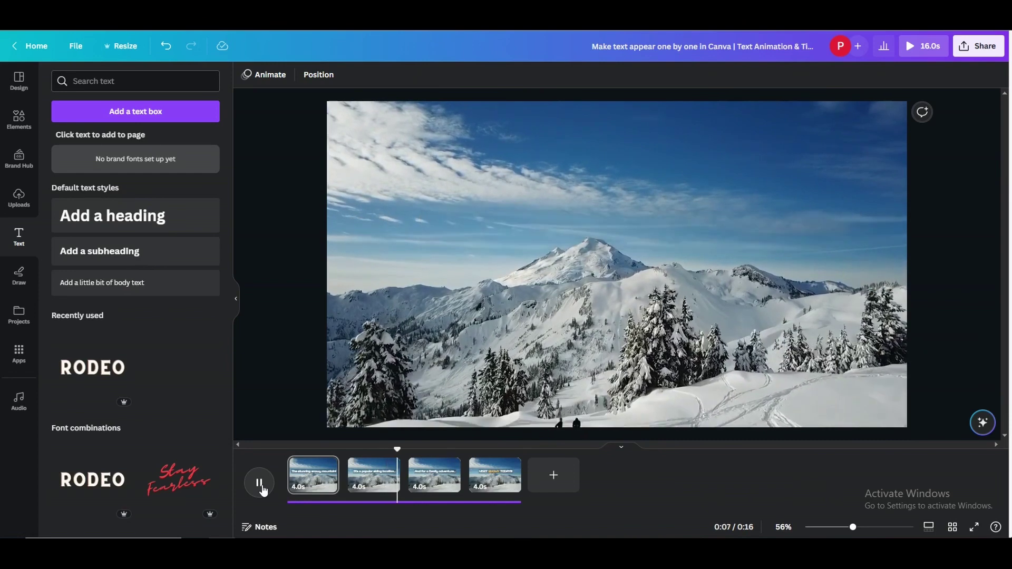
left_click(261, 487)
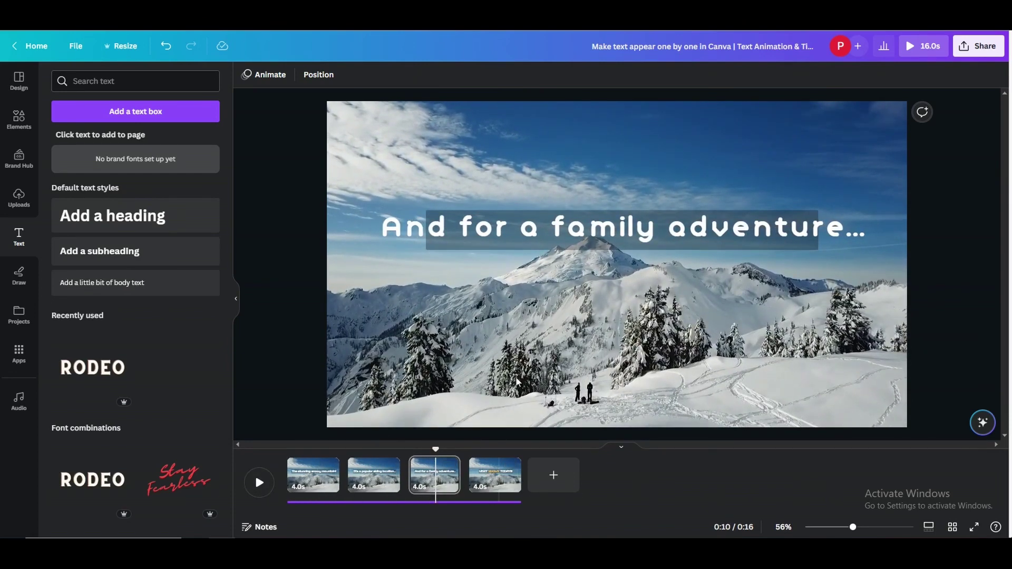
Examine which part of the mountain clip page 1 uses in its trim range
left_click(310, 474)
left_click(330, 74)
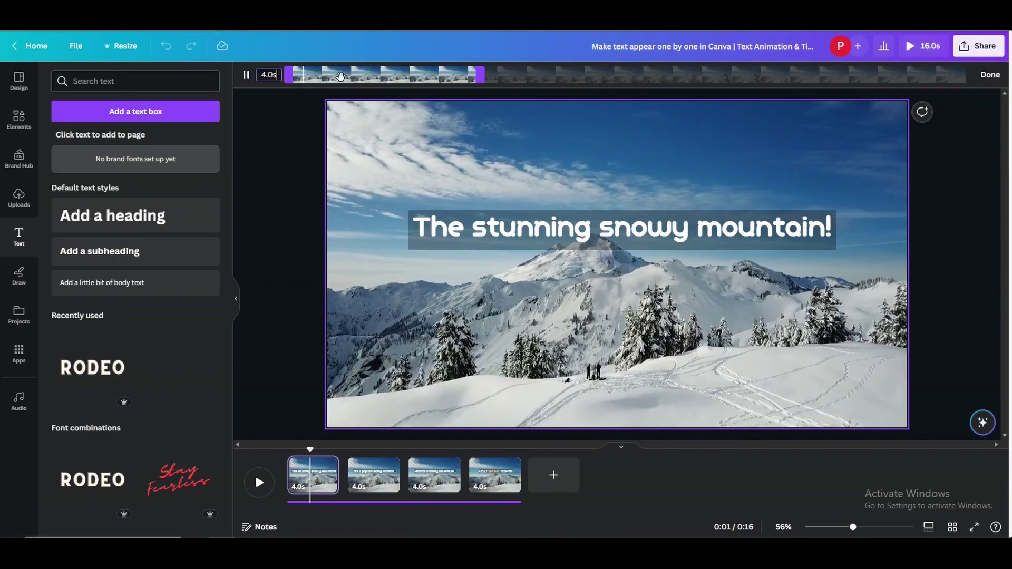
left_click(246, 75)
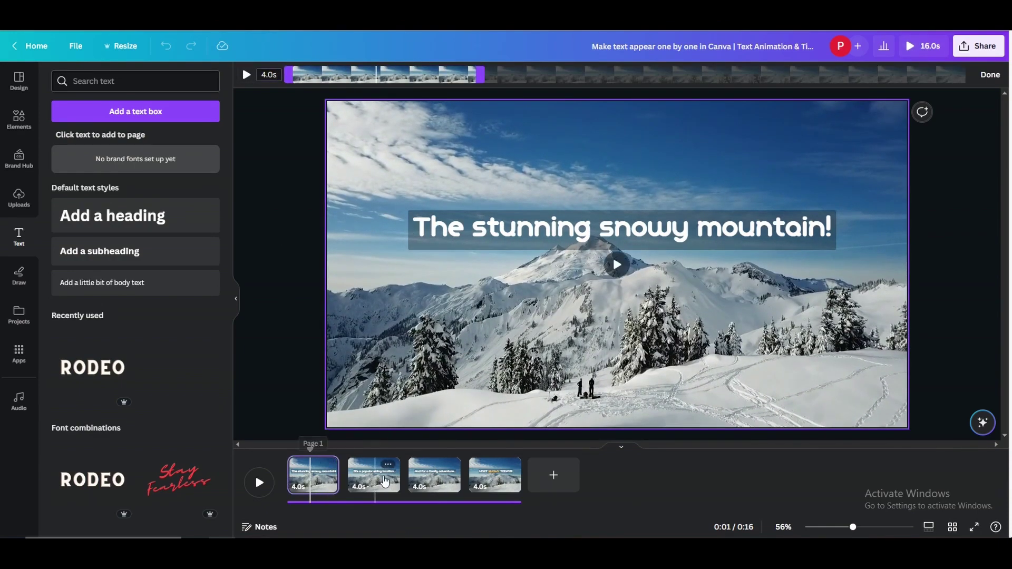
Extend page 2's clip to 8.0 seconds, then trim its beginning so only the last 4.0 seconds remain
left_click(387, 481)
left_click(287, 74)
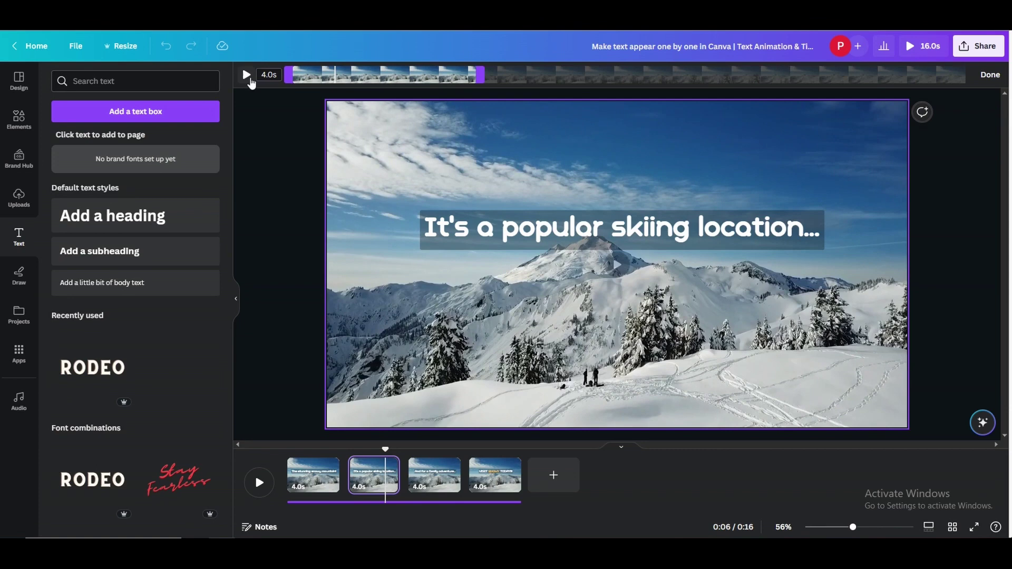
type("8")
key("Return")
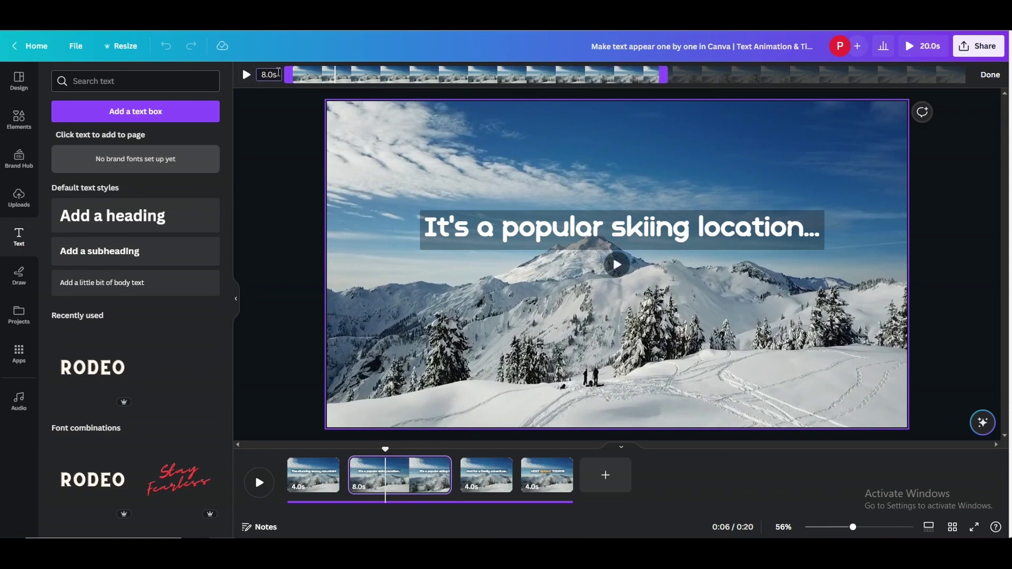
left_click_drag(285, 80, 469, 72)
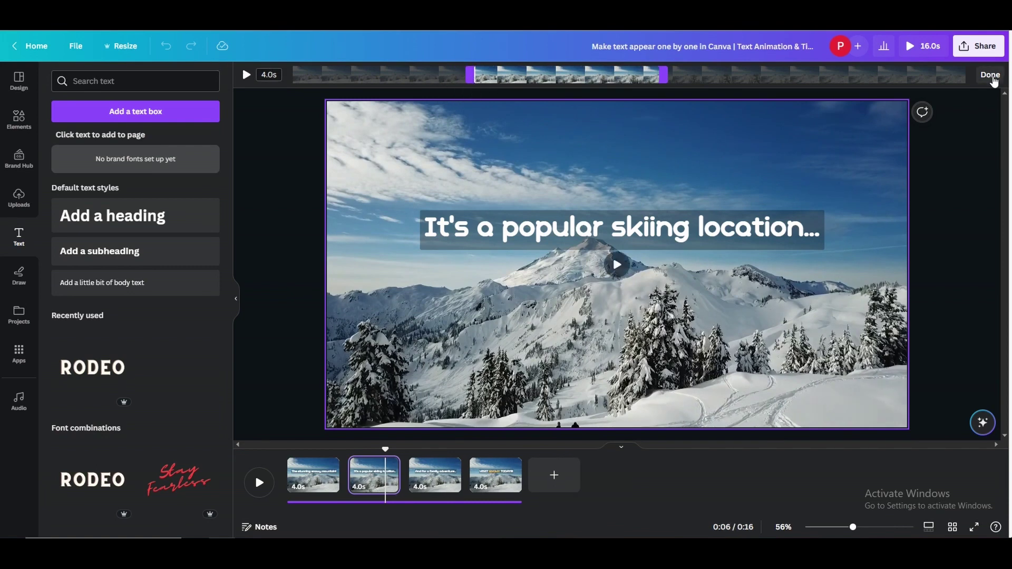
left_click(991, 76)
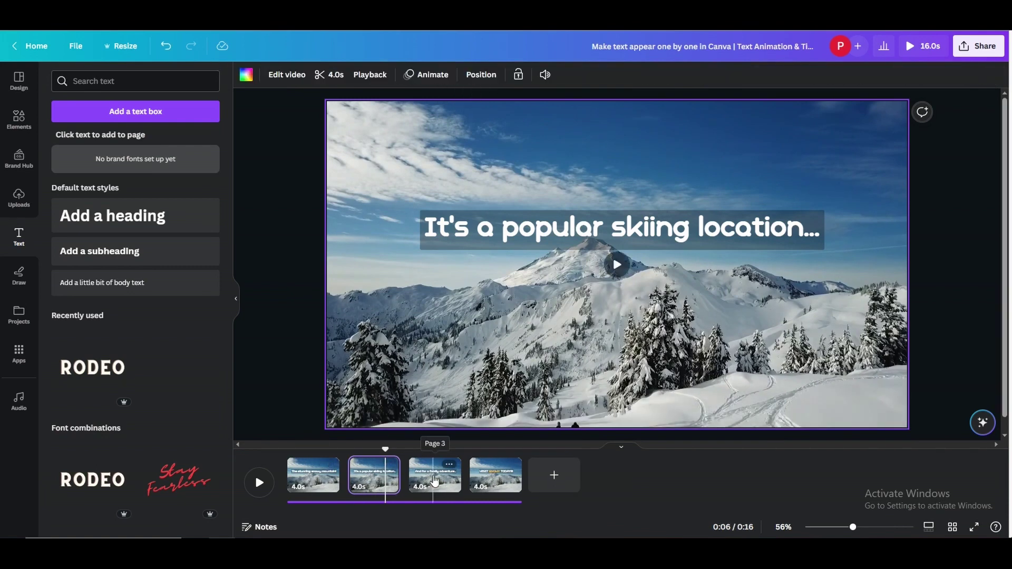
Extend page 3's clip to 12.0 seconds, then trim its beginning so only the last 4.0 seconds remain
left_click(434, 477)
left_click(331, 74)
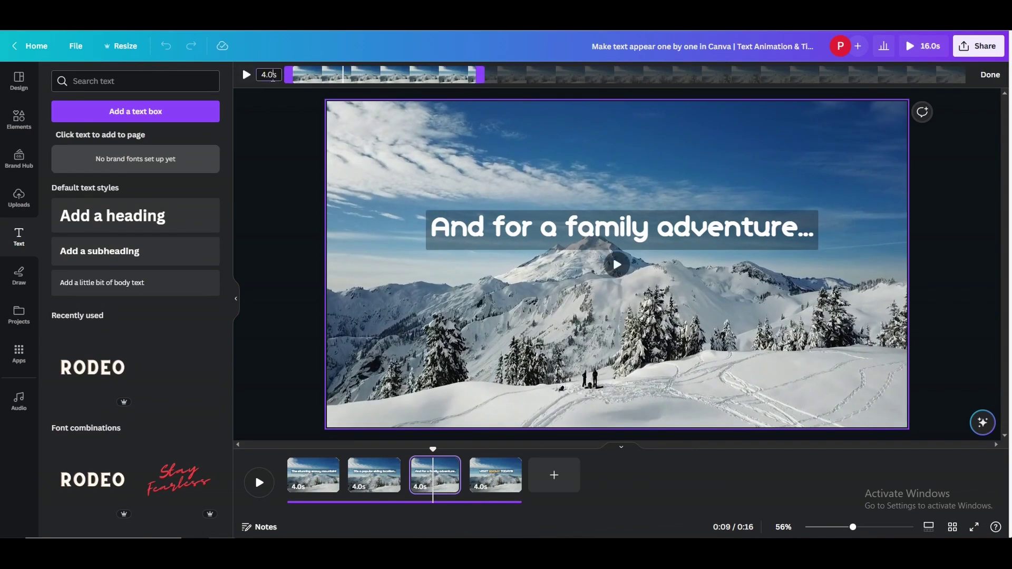
left_click(273, 75)
type("12")
key("Return")
type("12.0")
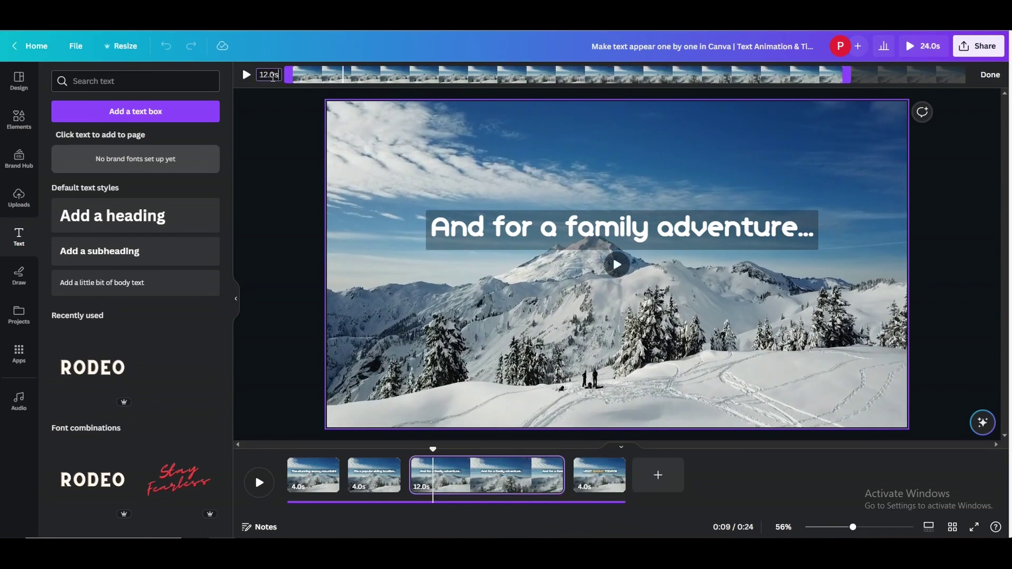
left_click(268, 99)
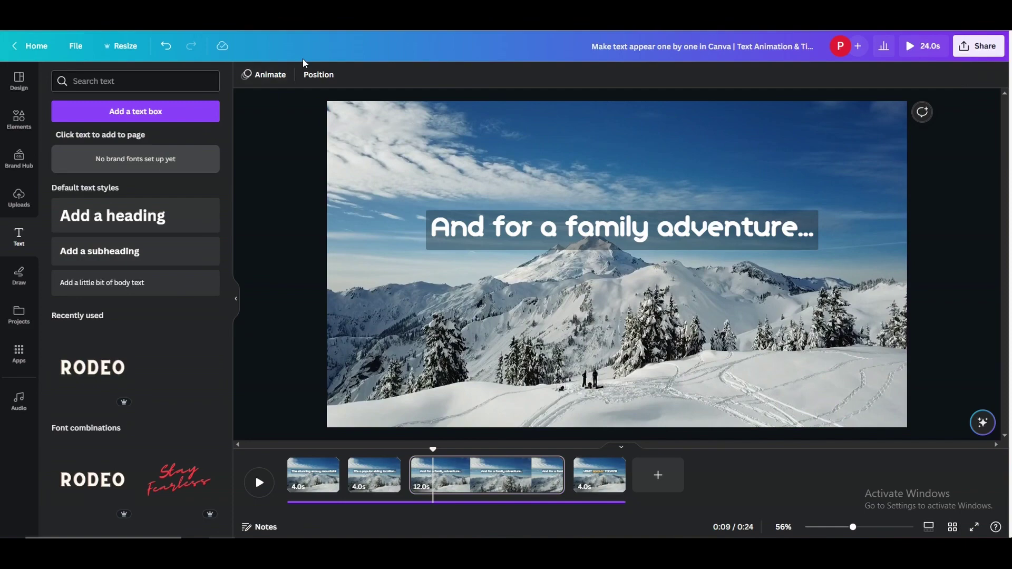
left_click(546, 483)
left_click(334, 74)
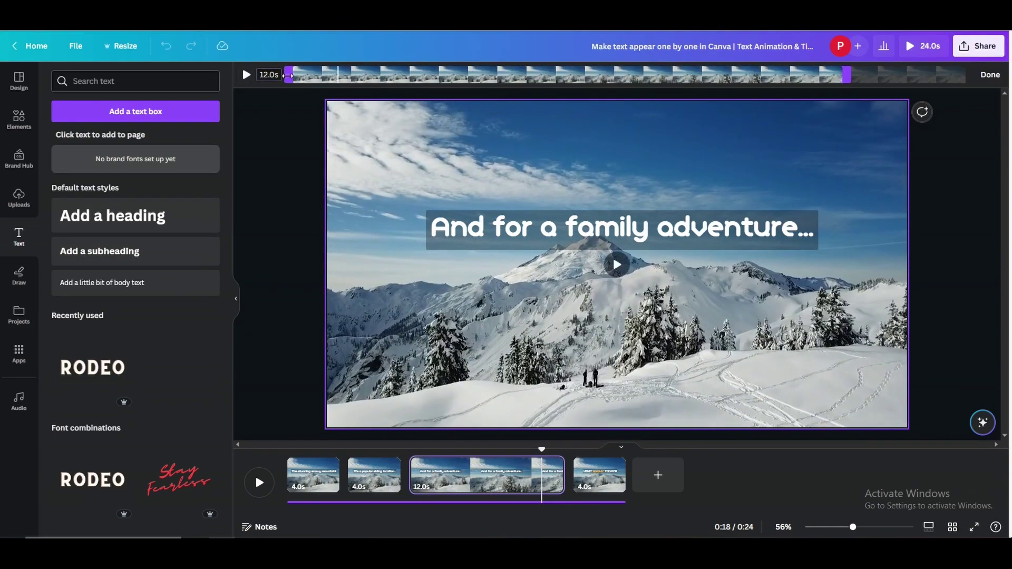
left_click_drag(287, 75, 654, 75)
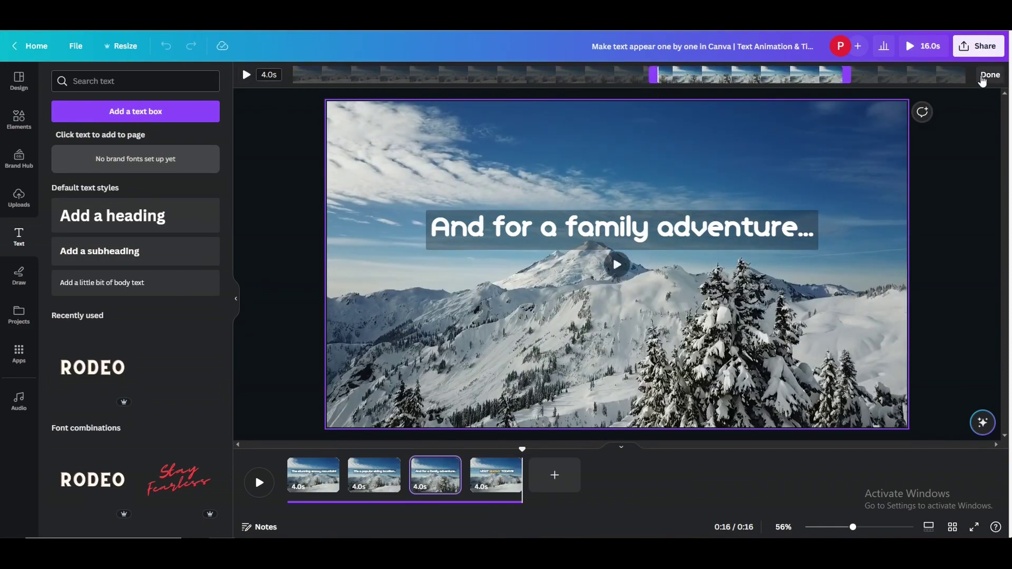
left_click(982, 77)
Extend page 4's clip to its full 14.6 seconds, then shorten it to 12.0 seconds
left_click(492, 475)
left_click(335, 74)
left_click(263, 75)
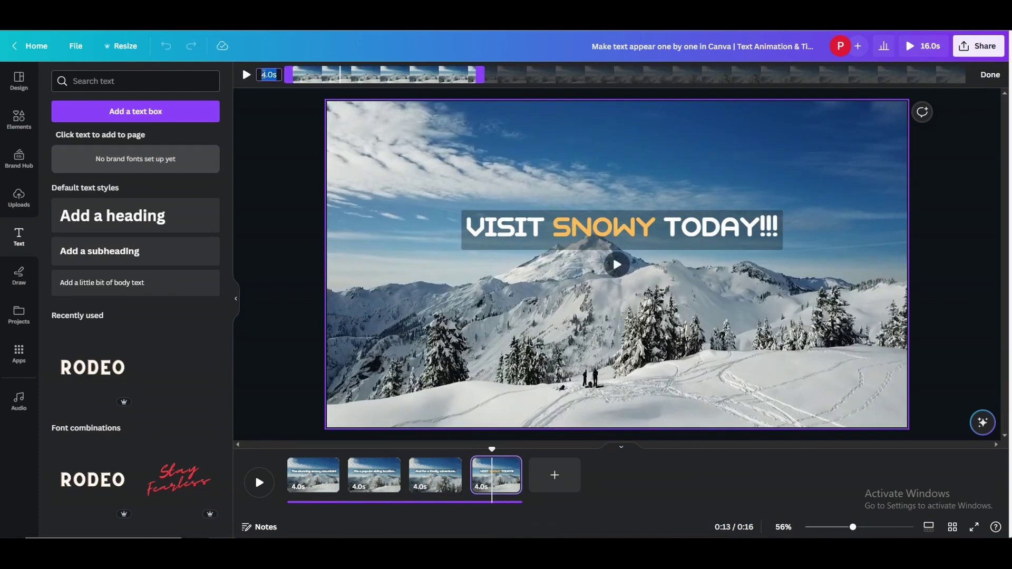
type("14.6")
left_click_drag(969, 75, 1006, 70)
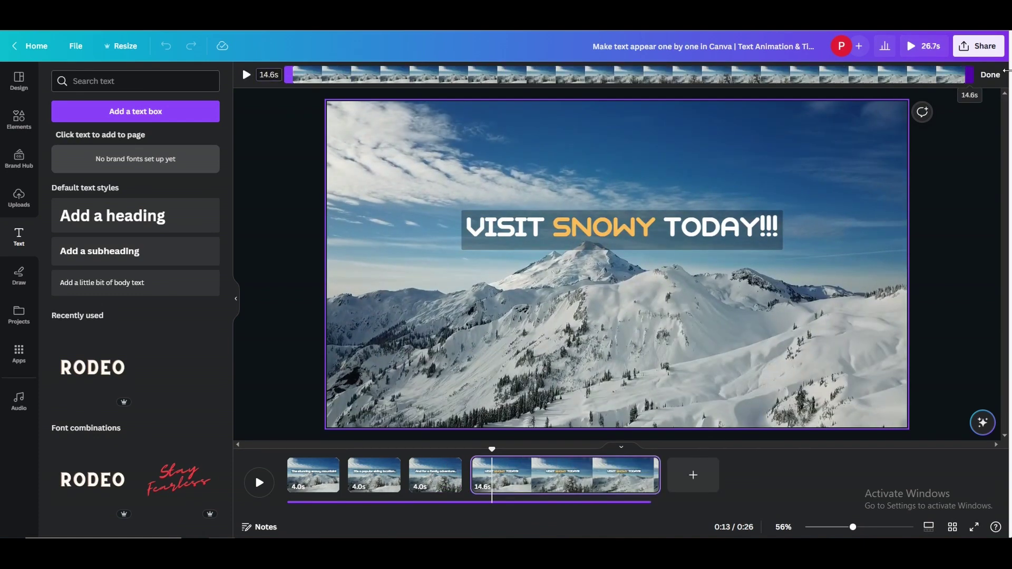
left_click(274, 74)
type("12.0")
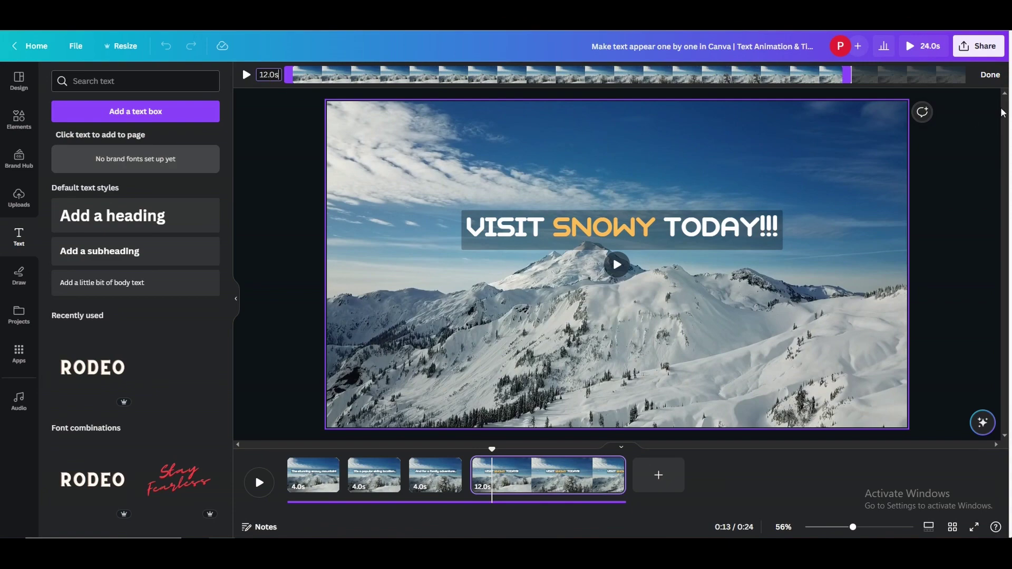
left_click(989, 74)
Trim page 4's clip to the final 2.7 seconds of the mountain footage
left_click(335, 74)
left_click(266, 74)
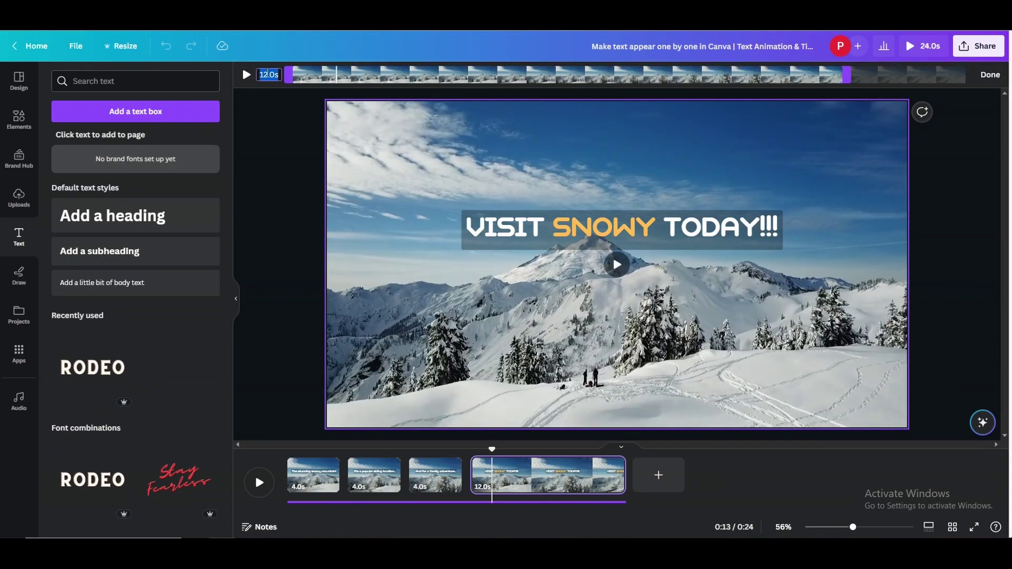
left_click_drag(288, 74, 970, 74)
left_click(995, 75)
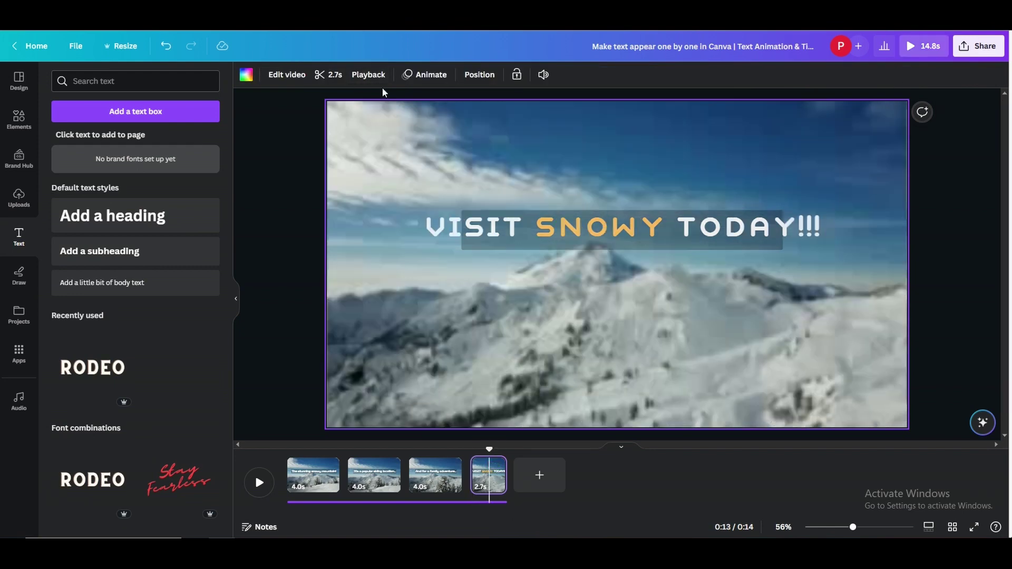
Play the trimmed pages from page 1 to check that the mountain clip runs continuously
left_click(369, 75)
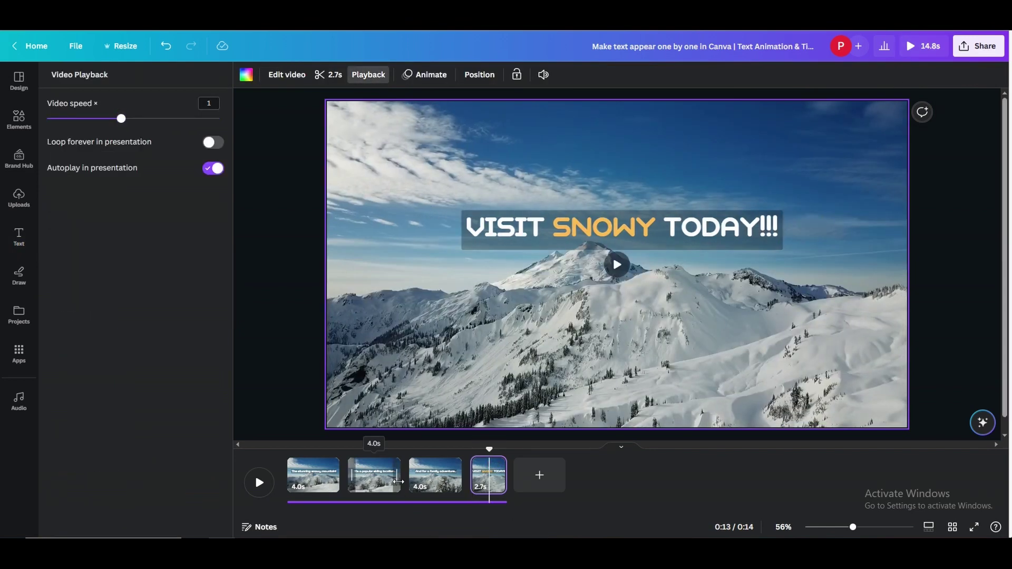
left_click(262, 299)
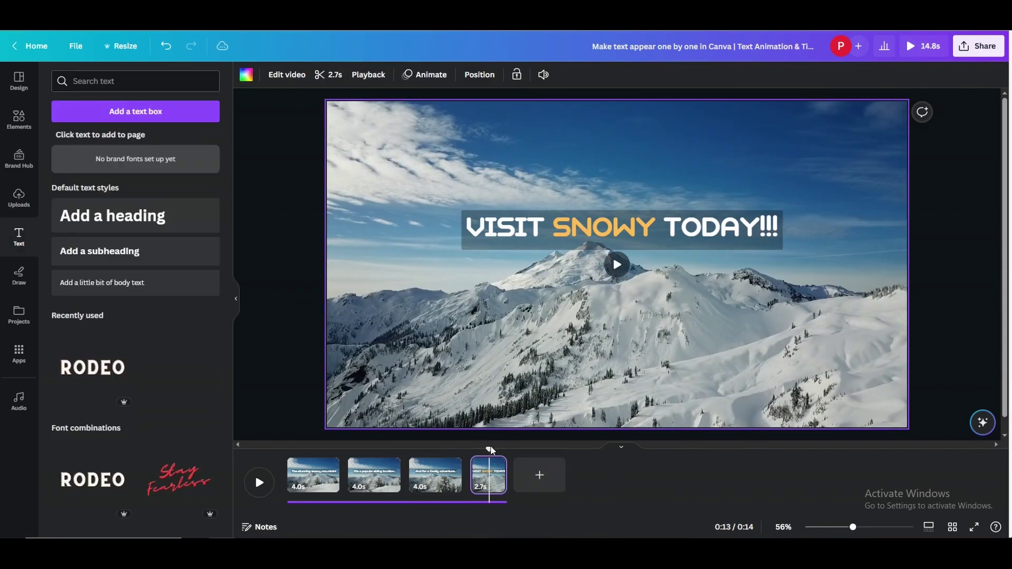
left_click_drag(490, 449, 325, 464)
left_click(259, 483)
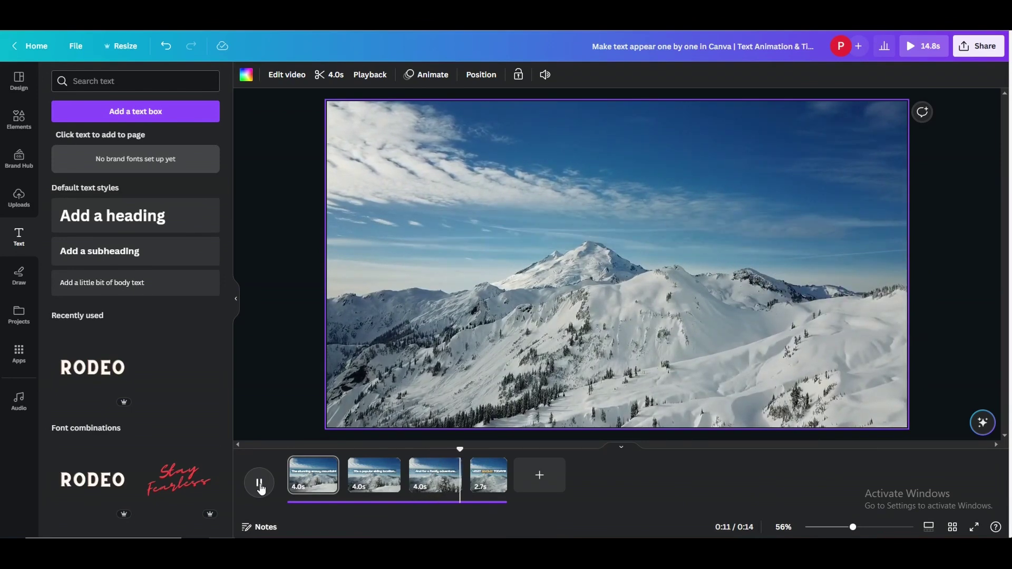
left_click(259, 484)
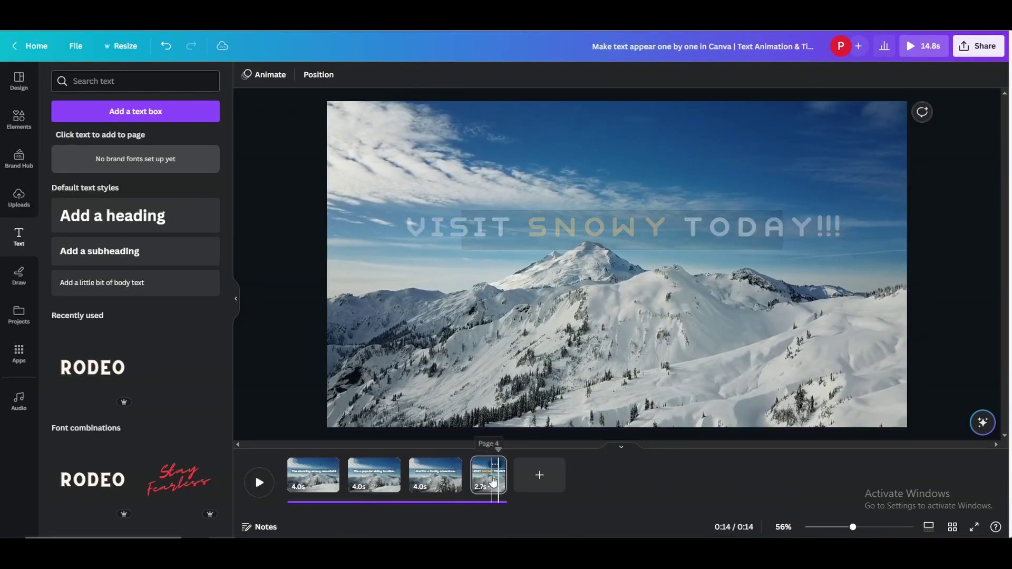
Apply the Stomp text animation to page 4's "VISIT SNOWY TODAY!!!" text, animating both on enter and on exit
left_click(622, 226)
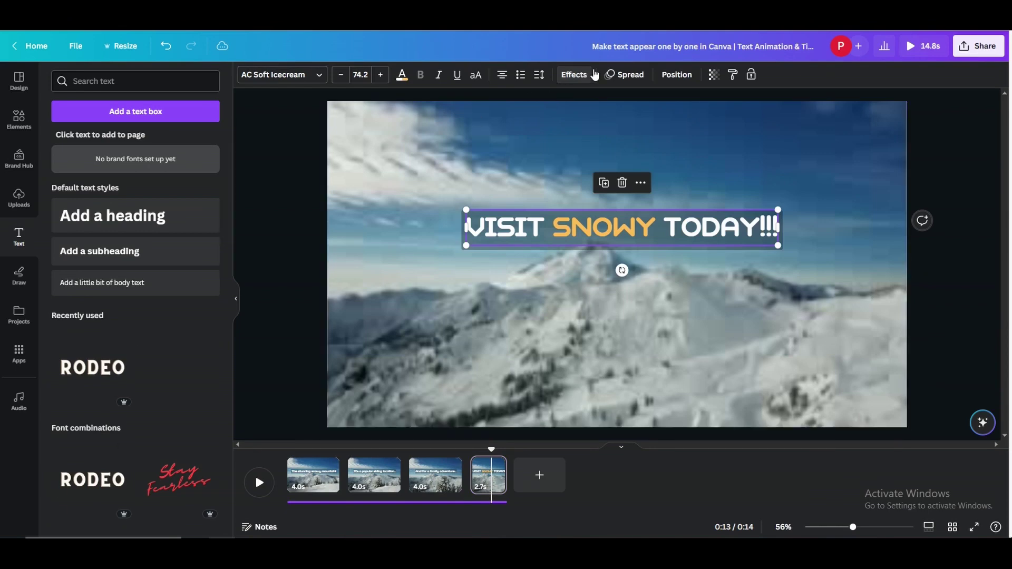
left_click(611, 75)
scroll(136, 422, "down", 5)
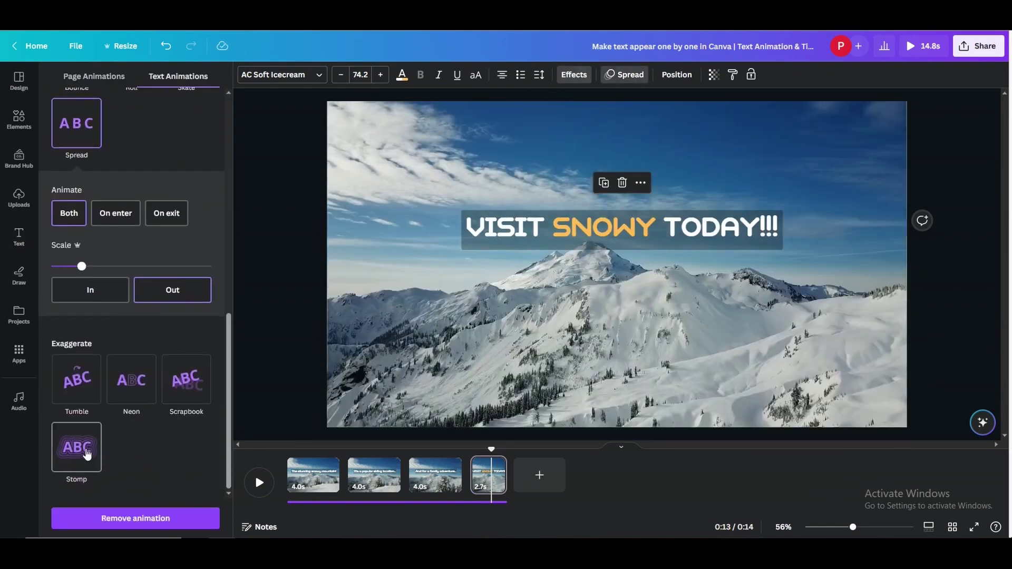
left_click(87, 454)
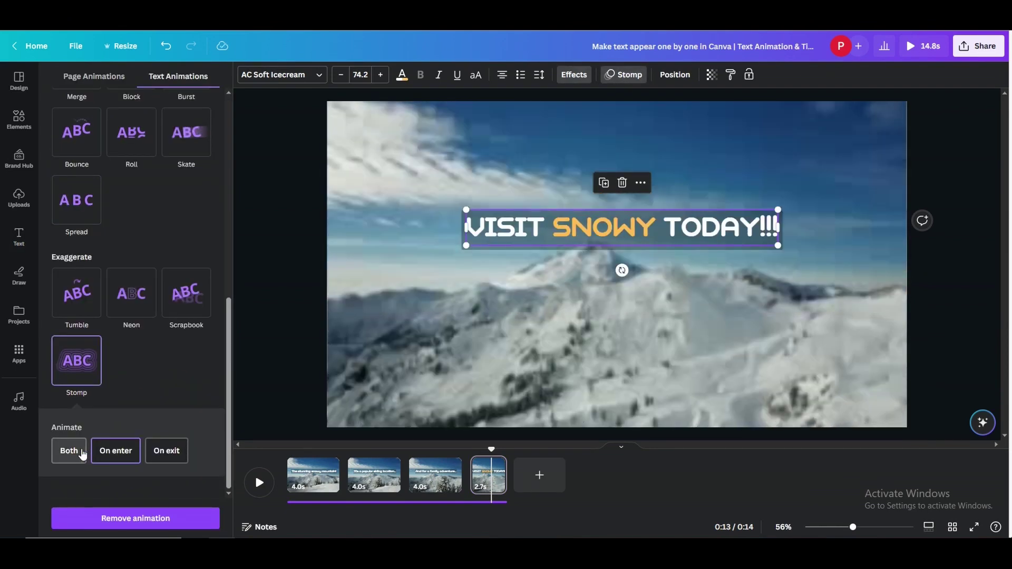
left_click(81, 452)
Add a 0.3-second Dissolve transition between all pages and play the video from near the start to check it
left_click_drag(489, 450, 331, 448)
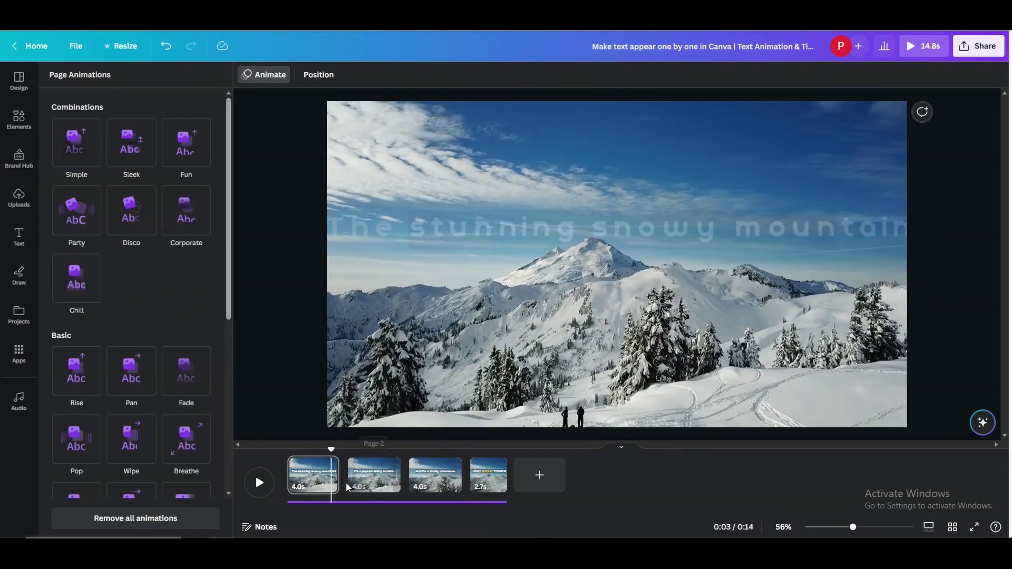
left_click(347, 487)
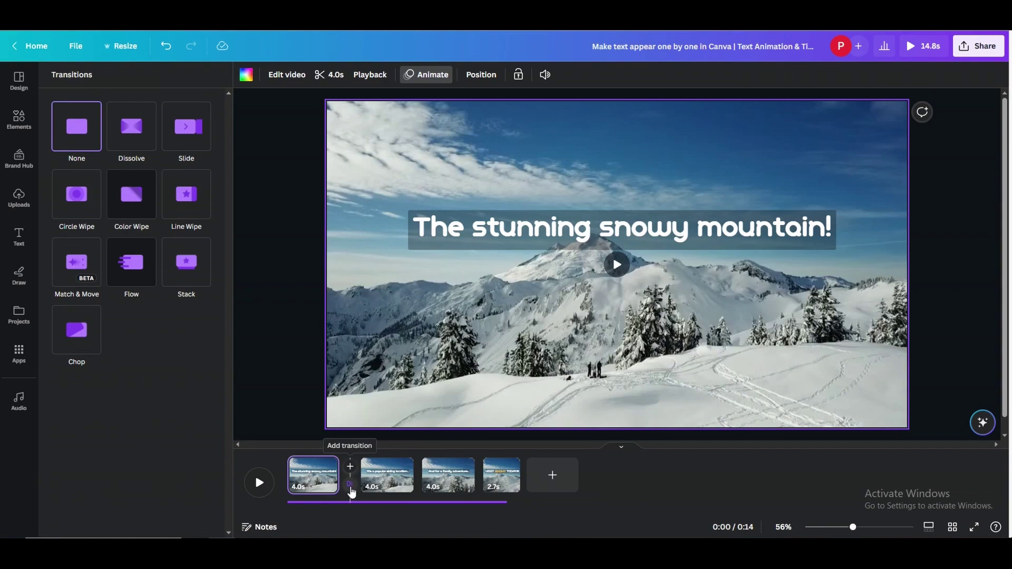
left_click(134, 134)
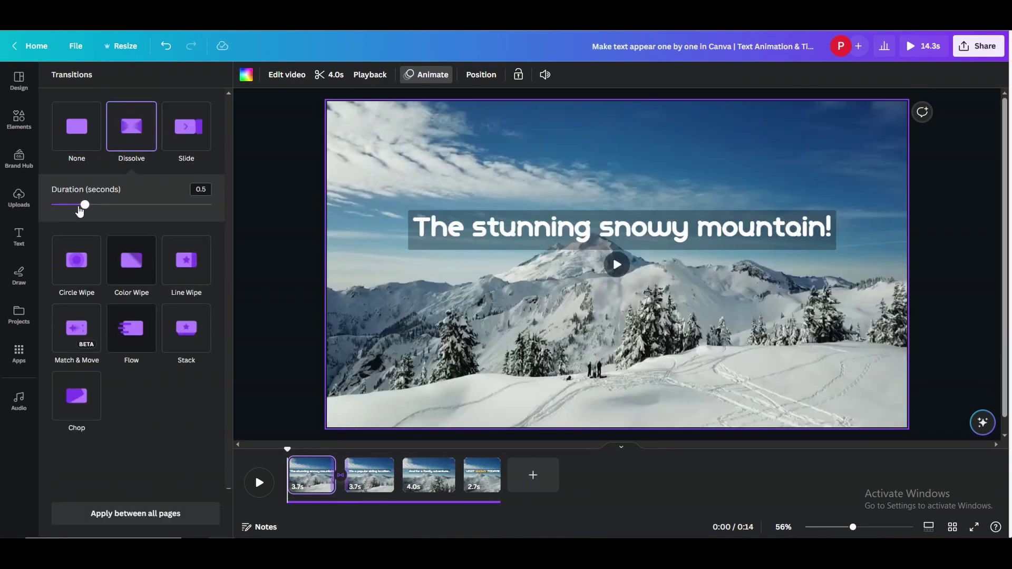
left_click(404, 485)
left_click(133, 139)
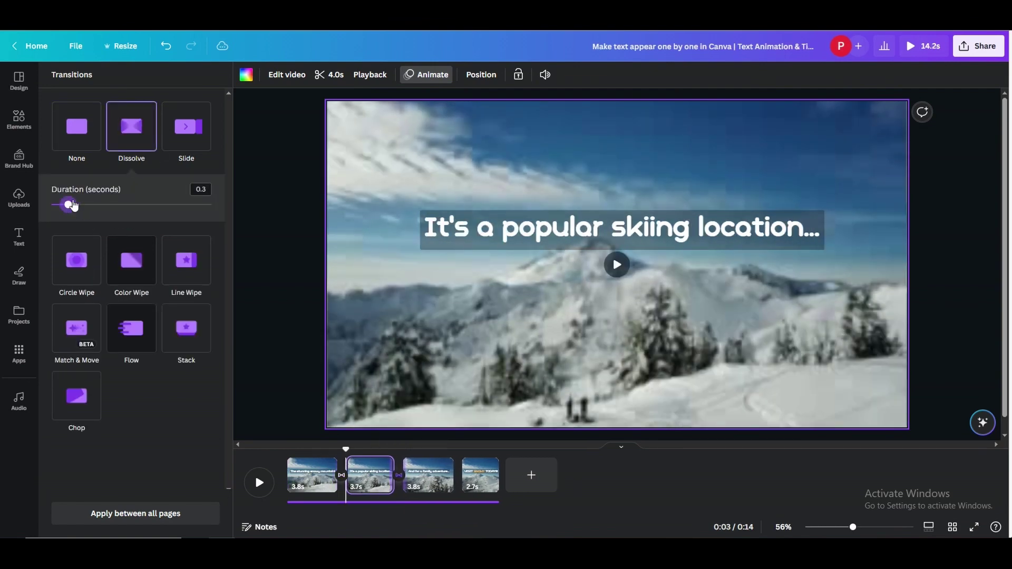
left_click(149, 517)
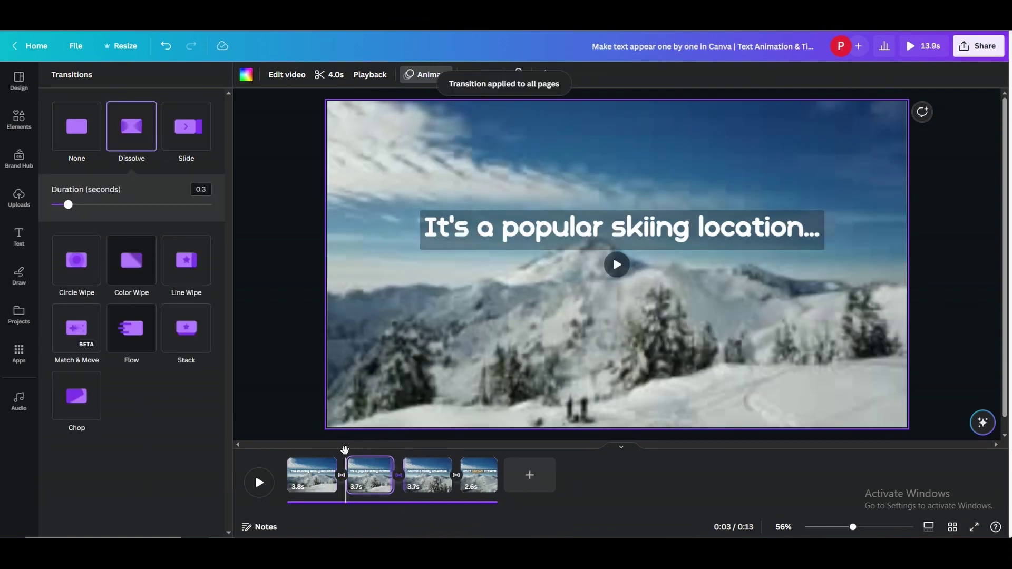
left_click_drag(345, 449, 294, 451)
left_click(259, 482)
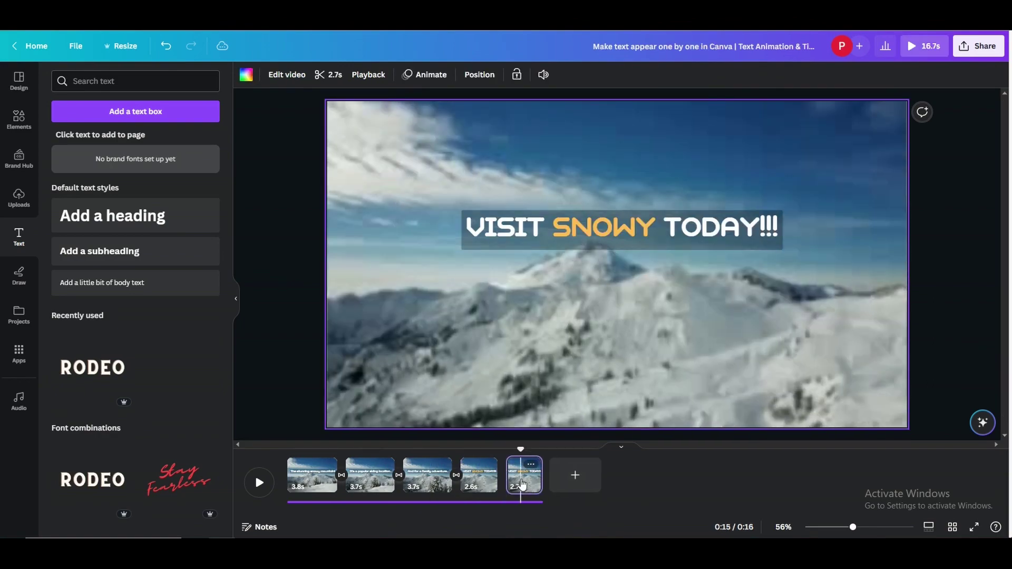
Set the length of the duplicated page 5 to 13.0 seconds
left_click(271, 75)
type("13")
key("Return")
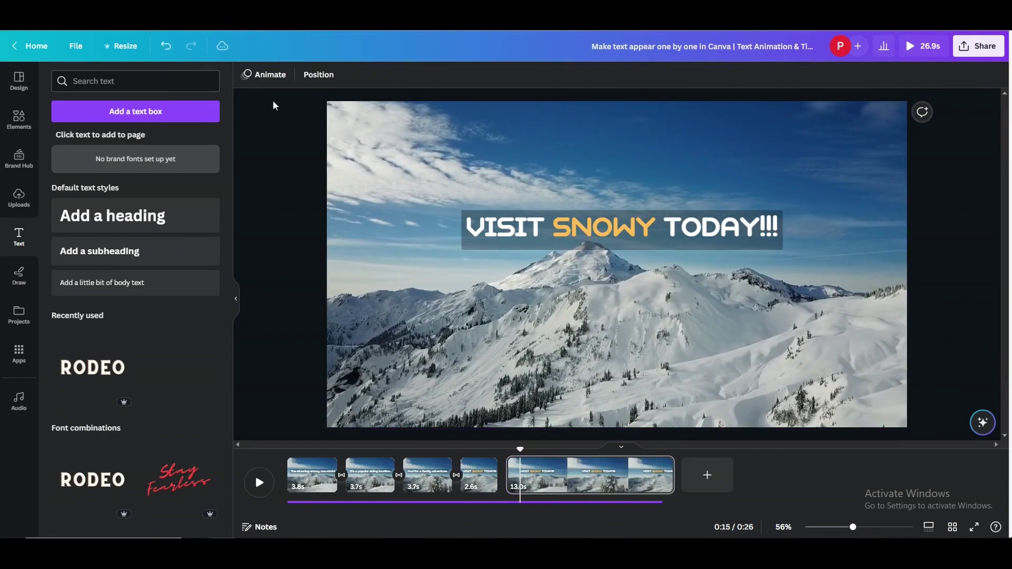
Replace page 5's background with the 31.0-second rocky beach clip from the "cinematic" video results
left_click(19, 120)
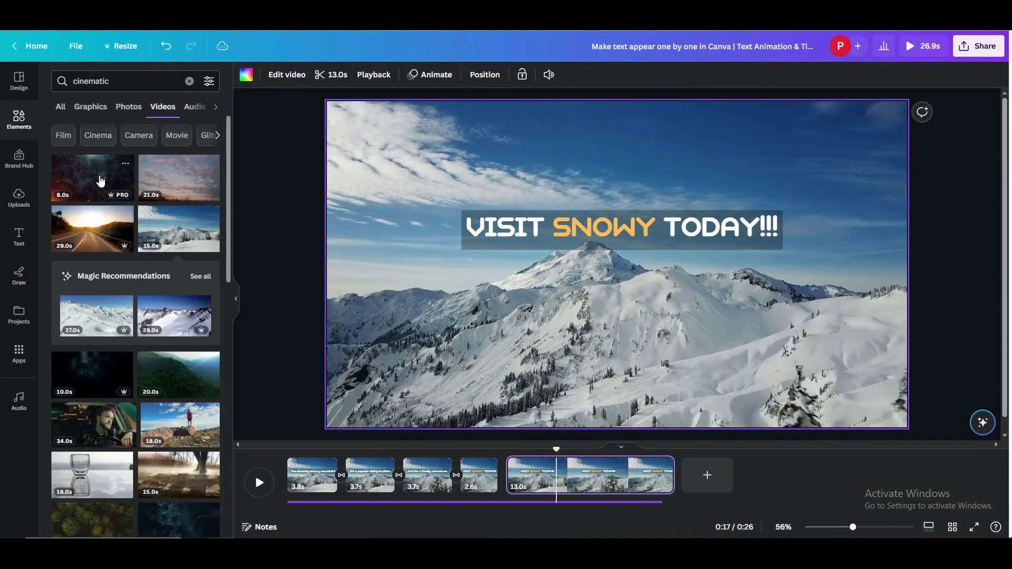
scroll(172, 374, "down", 10)
scroll(171, 374, "down", 2)
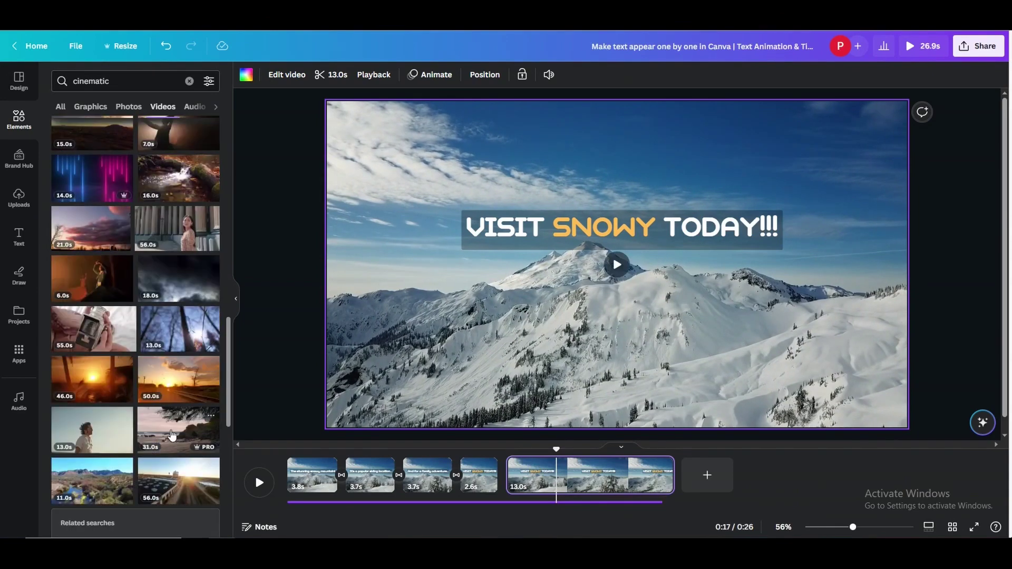
left_click(173, 434)
right_click(551, 165)
left_click(603, 331)
Change page 5's text to "Hope you enjoyed it!" and add a copy below reading "Dont forget to like if you LIKED it!"
double_click(594, 236)
type("HOP")
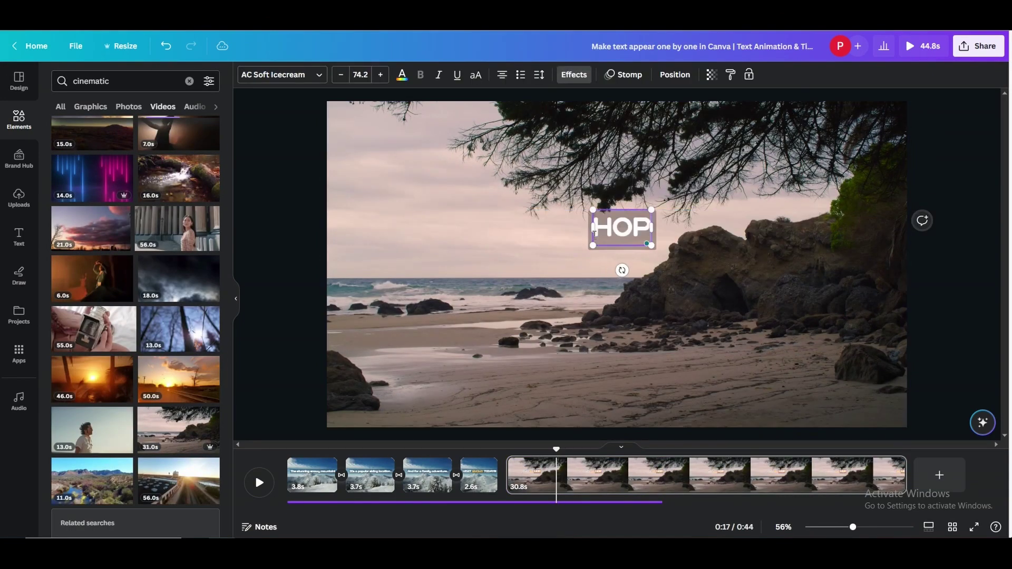
type("e you enjoyed it!")
left_click_drag(595, 235, 623, 236)
double_click(623, 237)
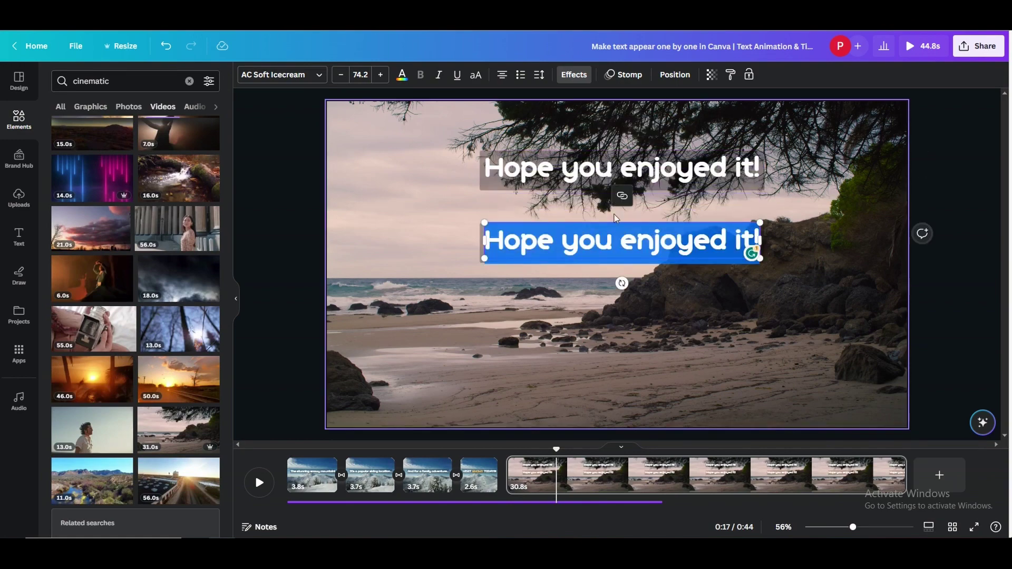
type("Dont forget to like if you LIKED it!")
Add two more copied text lines below, reading "Got a question? Shoot in comment" and "See you in the next one..."
left_click_drag(752, 239, 752, 313, "alt")
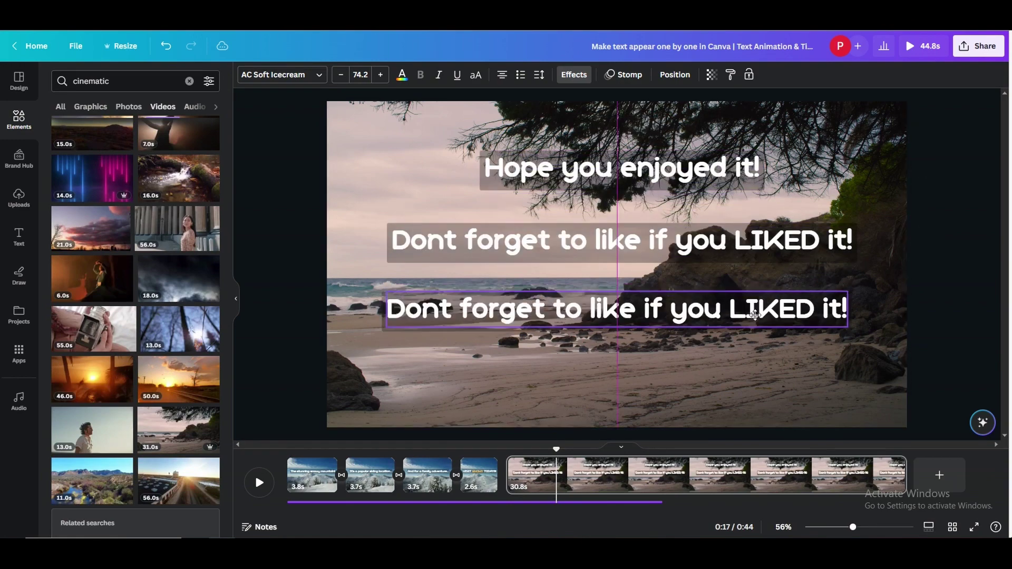
type("Comment, share")
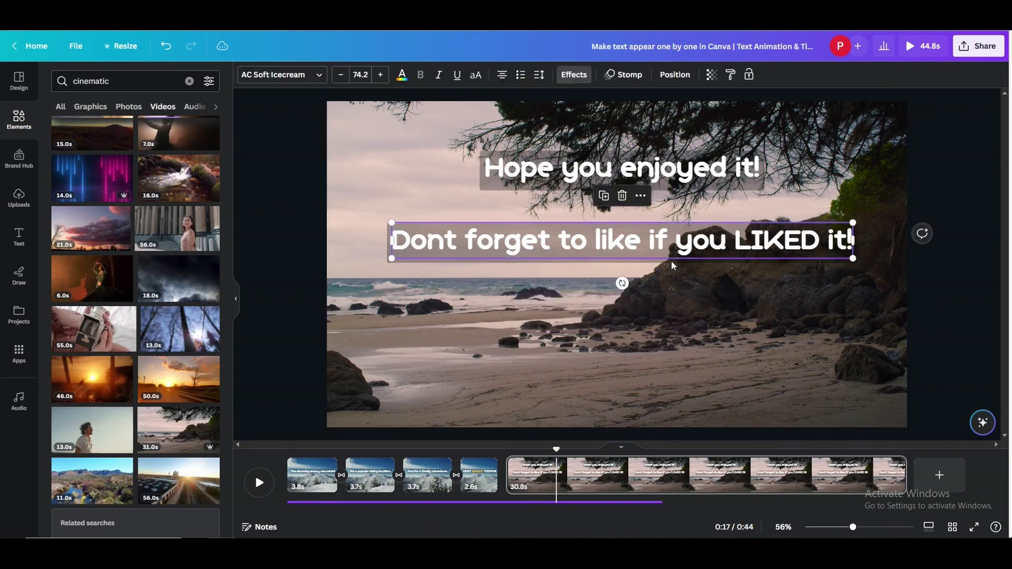
left_click_drag(651, 240, 651, 345, "alt")
type("Got a question? Shoot in comment..!")
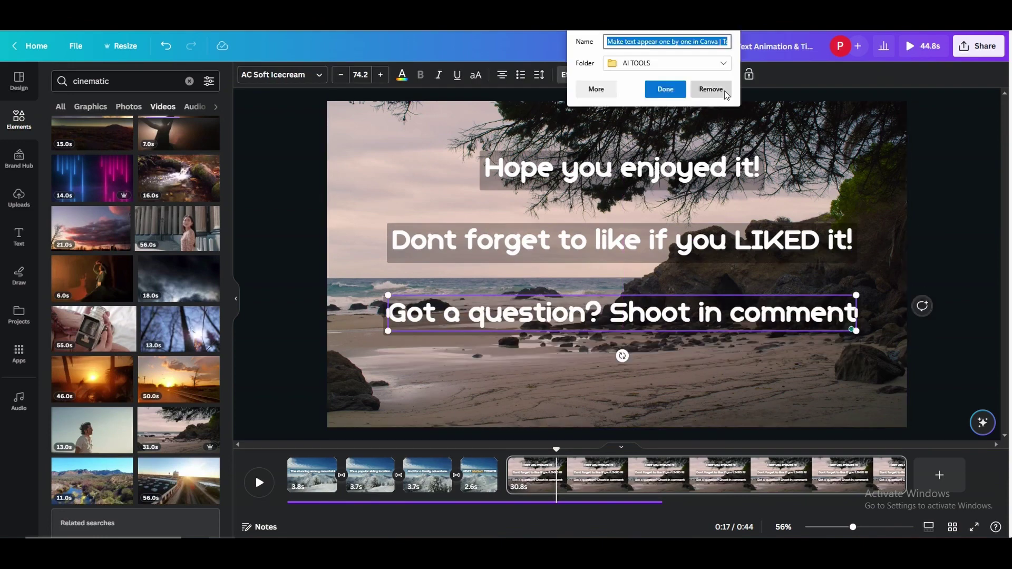
type("See you in the next one...")
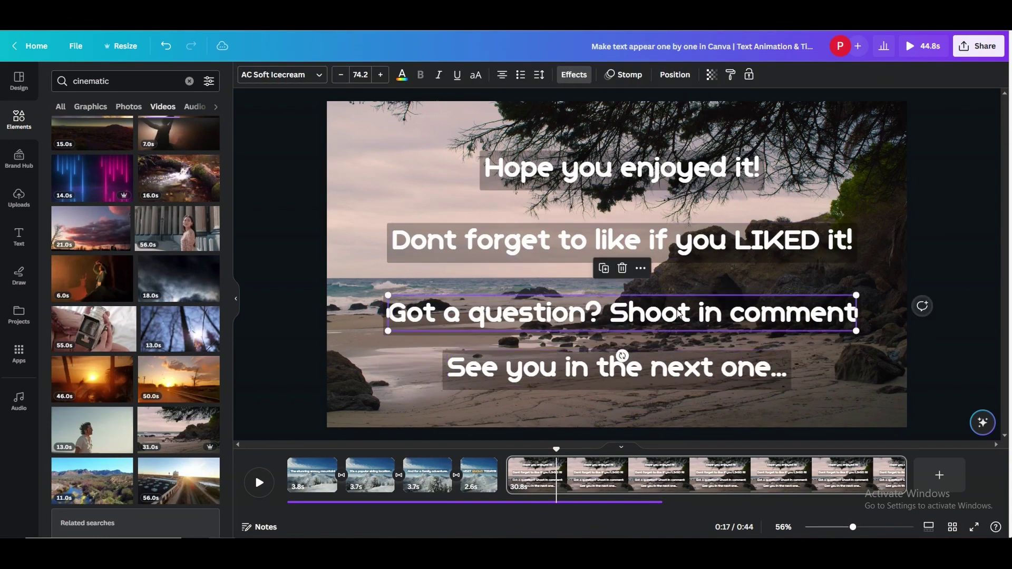
Shorten page 5 to 10.0 seconds and play it to check the closing text lines
key("ctrl+a")
left_click(574, 74)
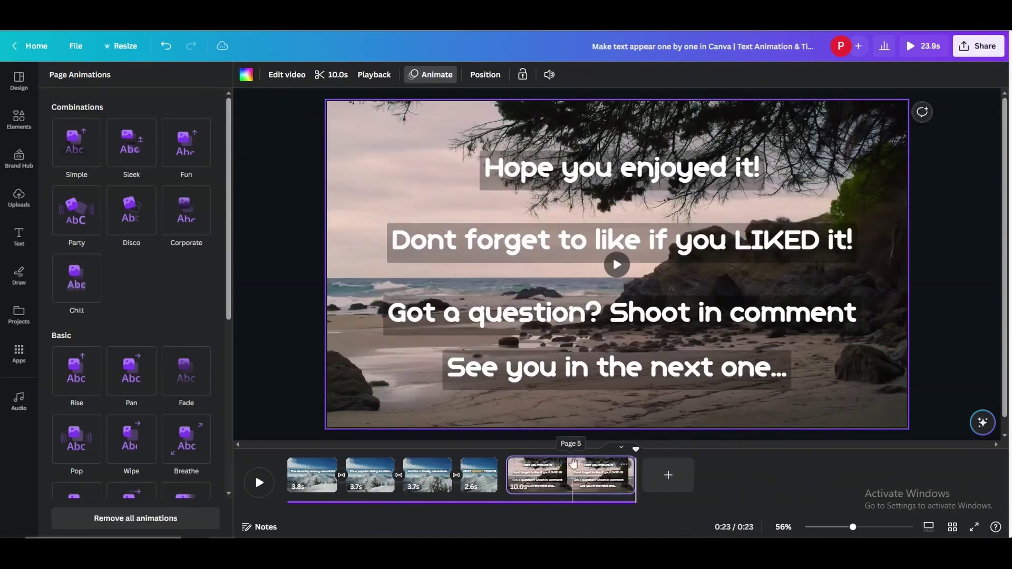
left_click(258, 482)
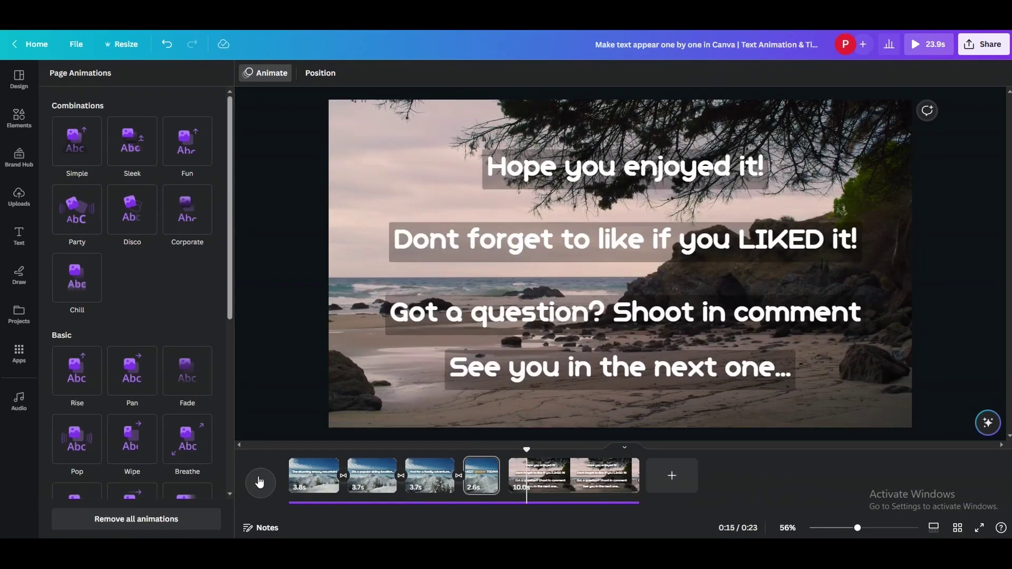